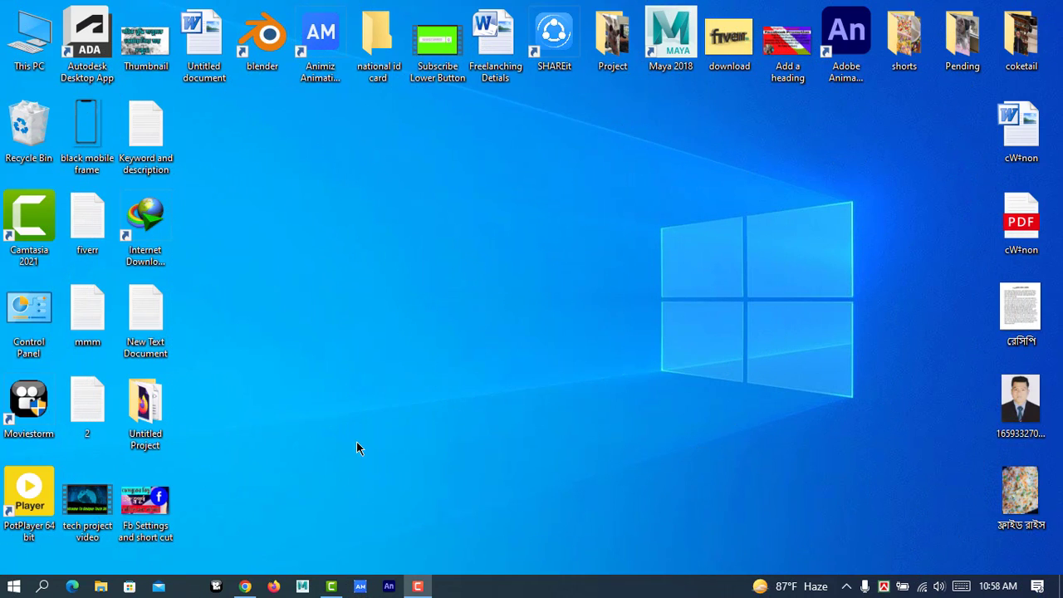
Search Windows for "video editor" and open the Video Editor app.
left_click(43, 587)
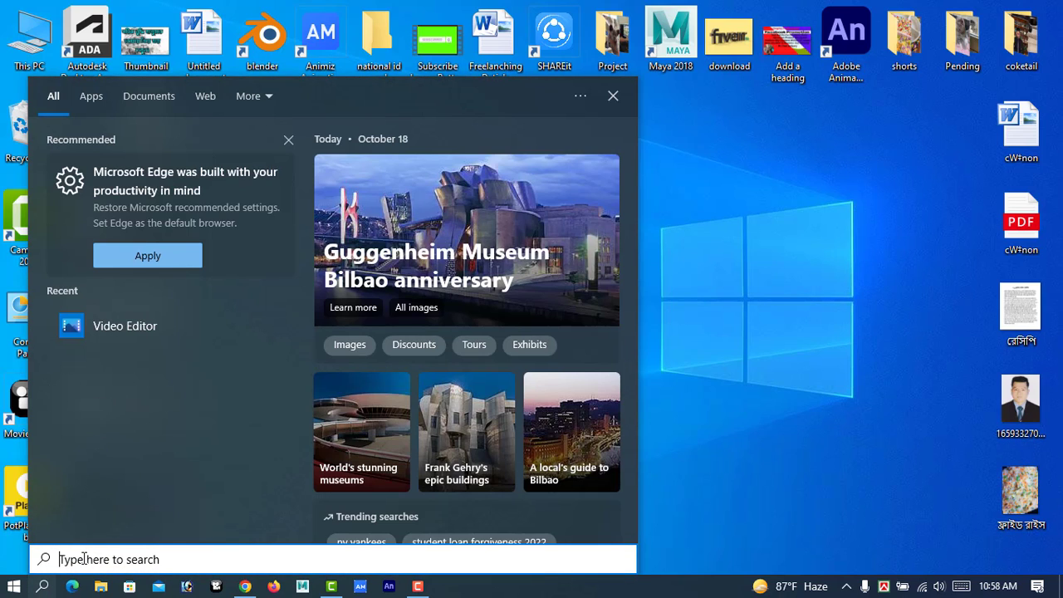
type("vide")
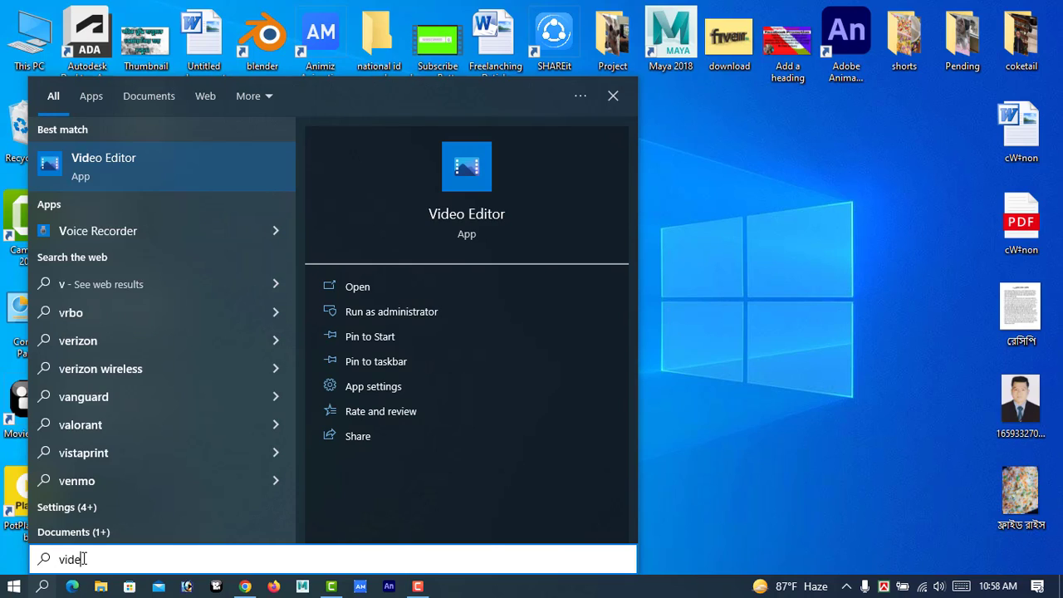
type("o e")
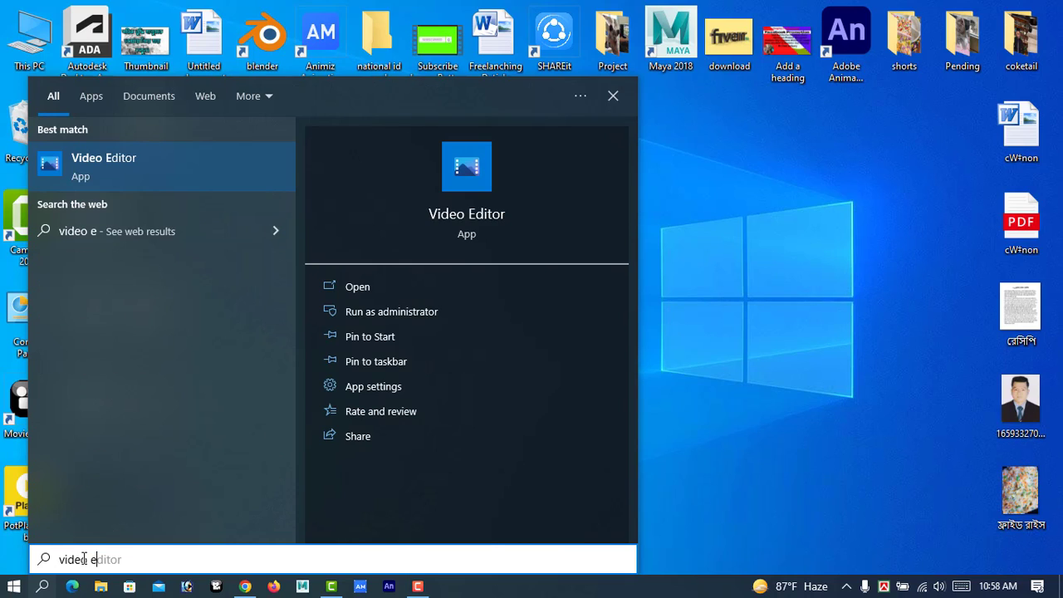
type("ditor")
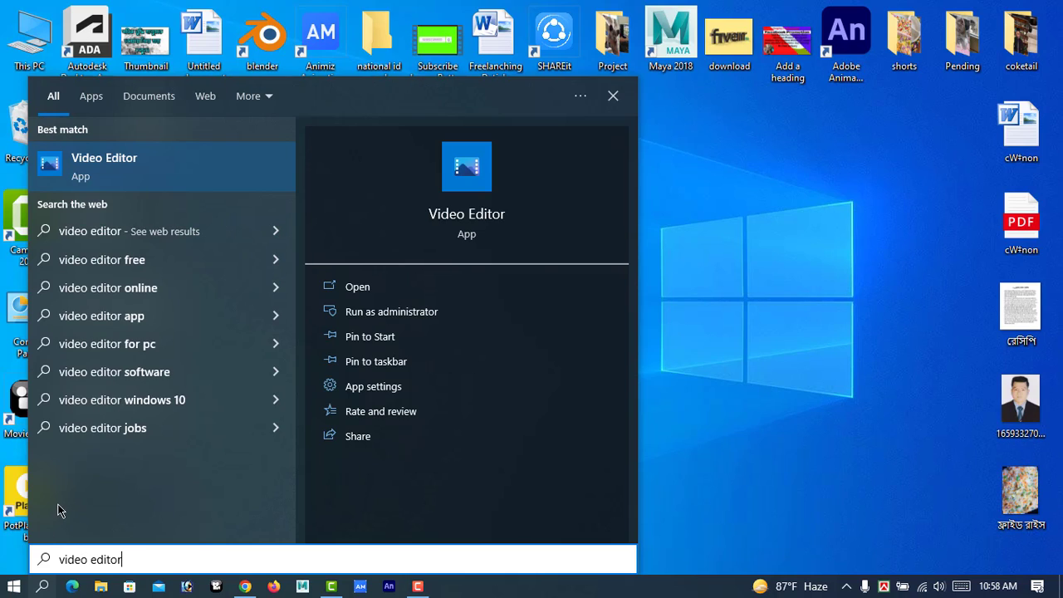
left_click(105, 162)
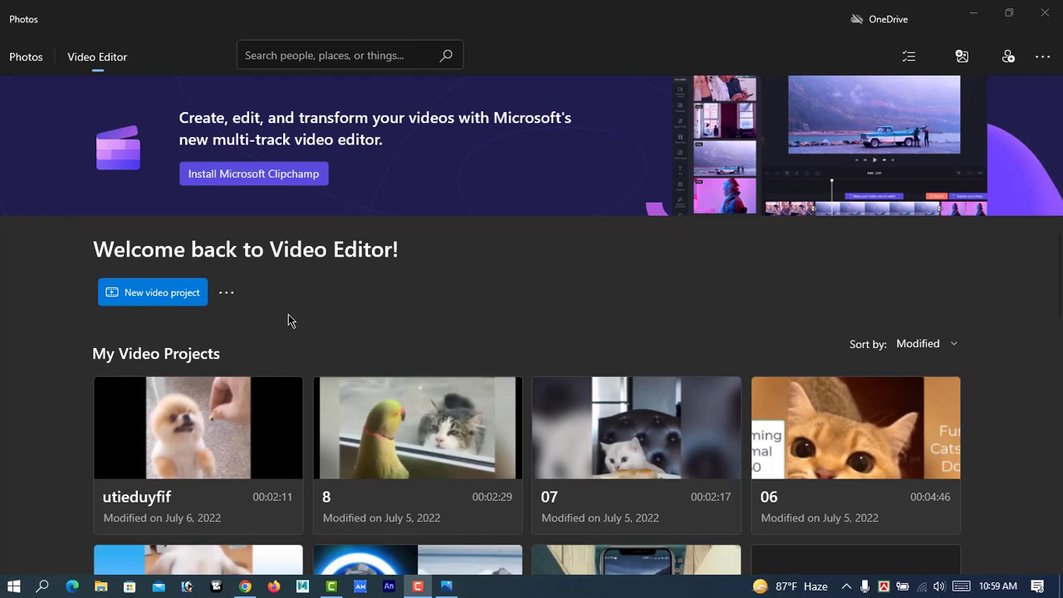
Create a new video project named "Test Video".
left_click(150, 299)
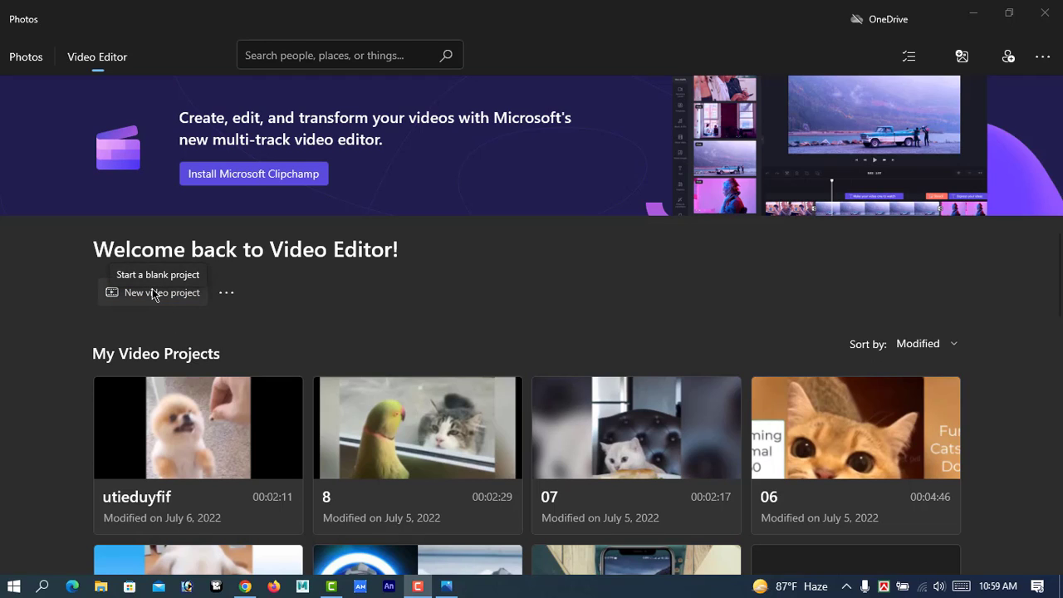
left_click(152, 291)
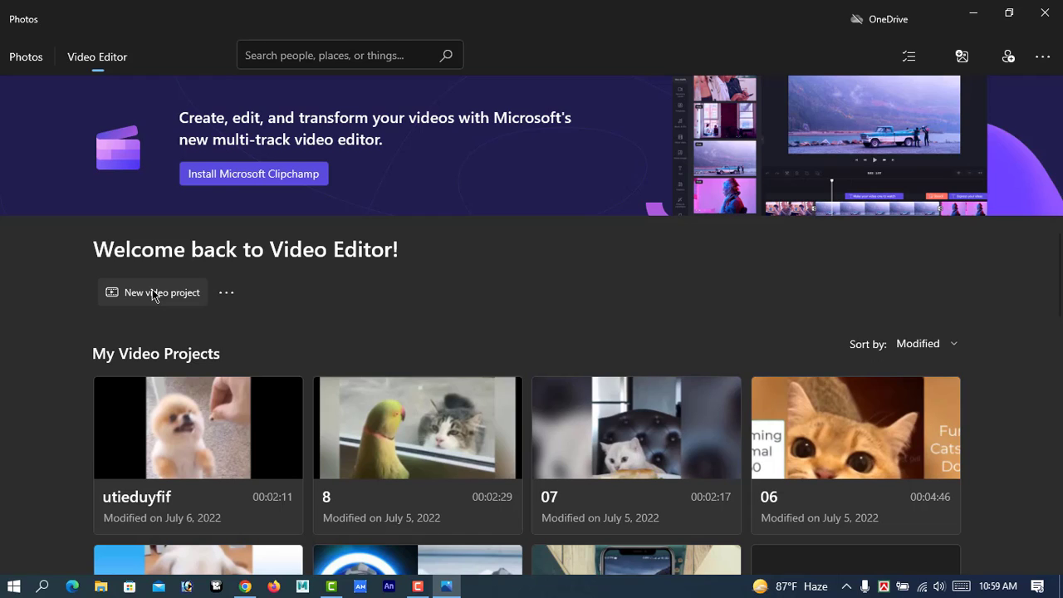
left_click(152, 292)
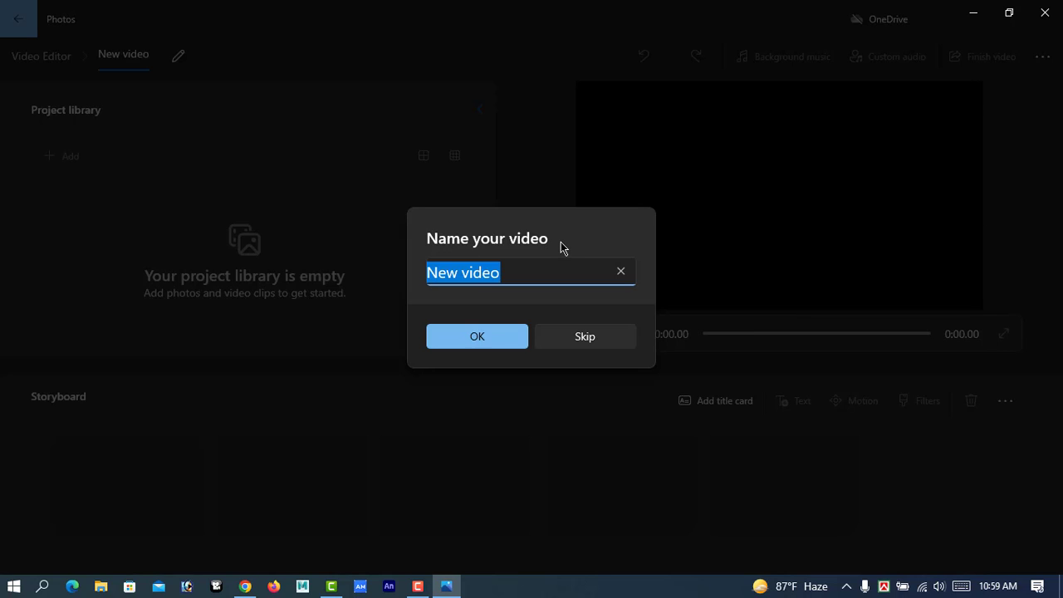
left_click(519, 274)
key("BackSpace")
key("BackSpace")
key("BackSpace")
key("BackSpace")
key("BackSpace")
key("BackSpace")
key("BackSpace")
key("BackSpace")
key("BackSpace")
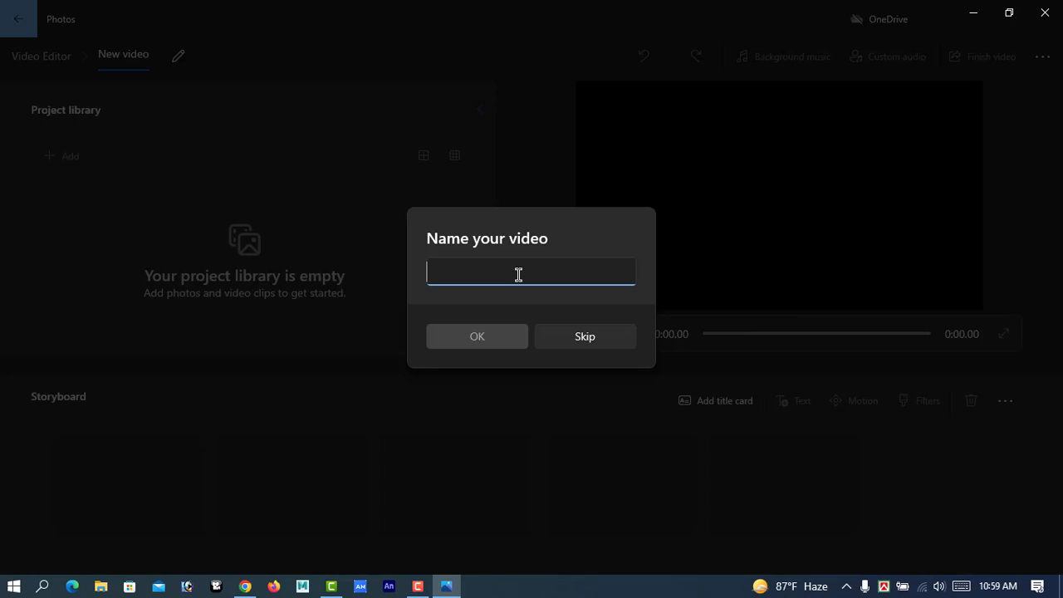
type("Tes")
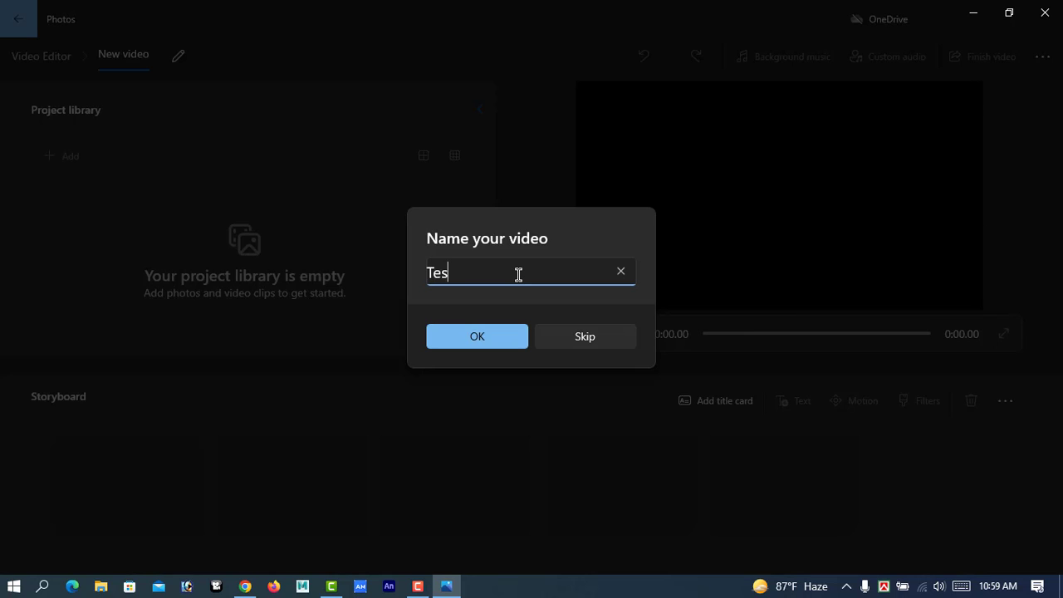
type("t Video")
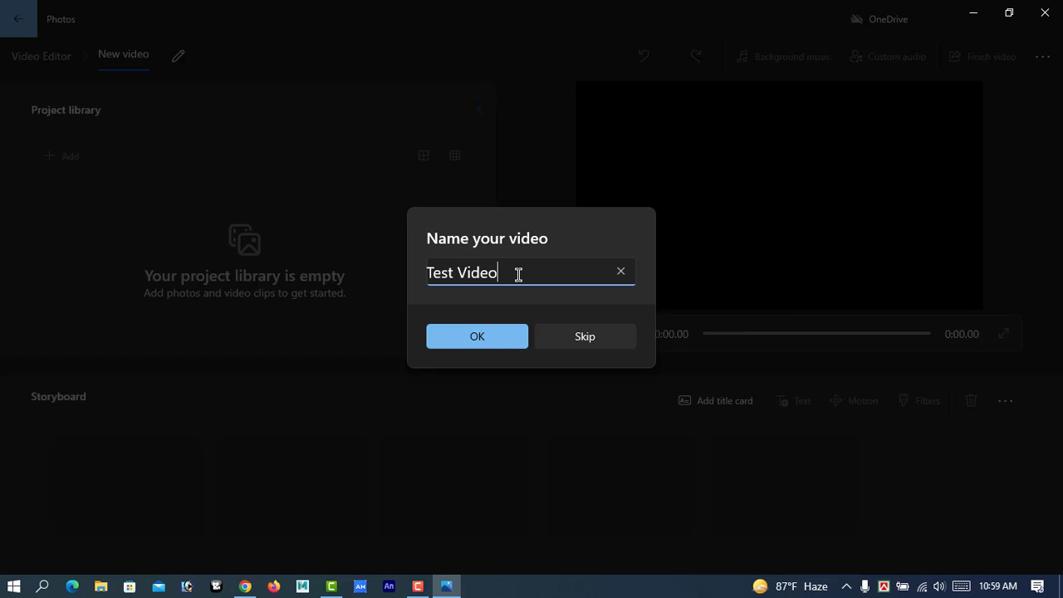
left_click(491, 346)
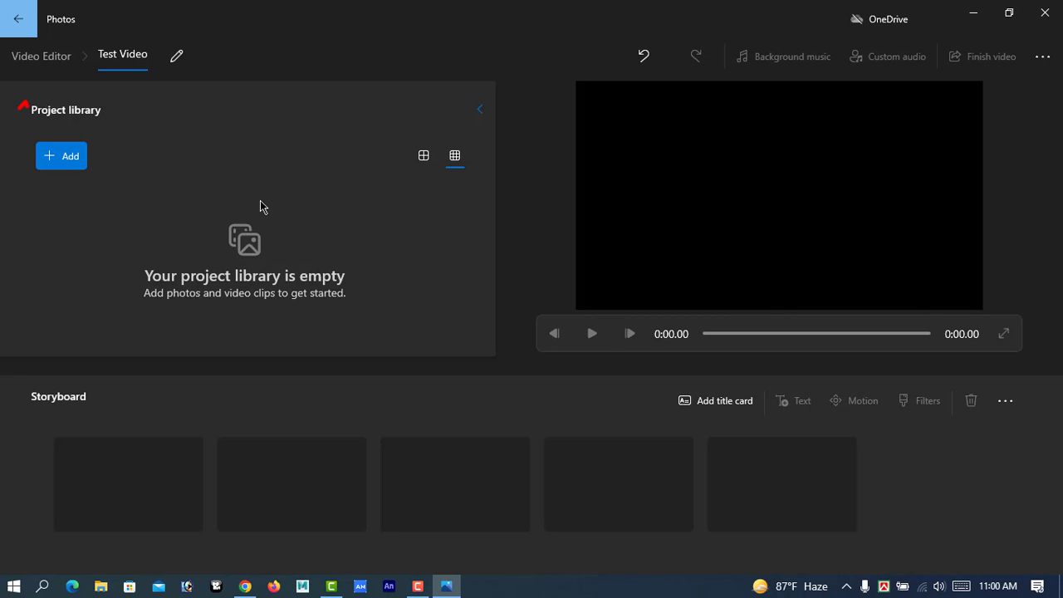
Import the Cocktail_Bar-Tender3_May_2022 and Cocktail_Bar-Tender5_Feb_2022 videos from the Desktop's coketail folder on this PC into the project library.
left_click(55, 160)
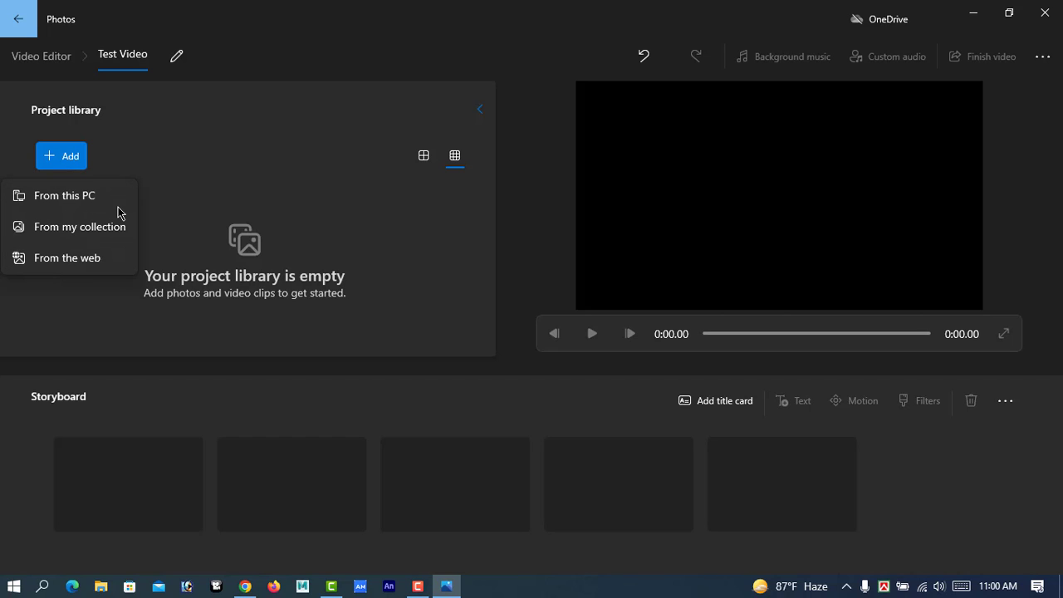
left_click(67, 195)
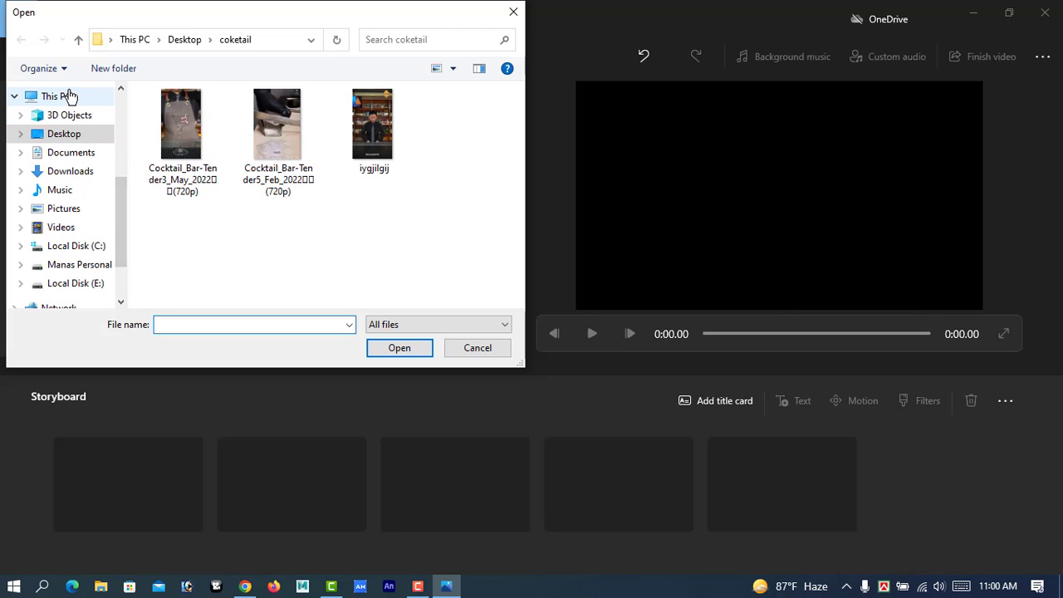
left_click(73, 137)
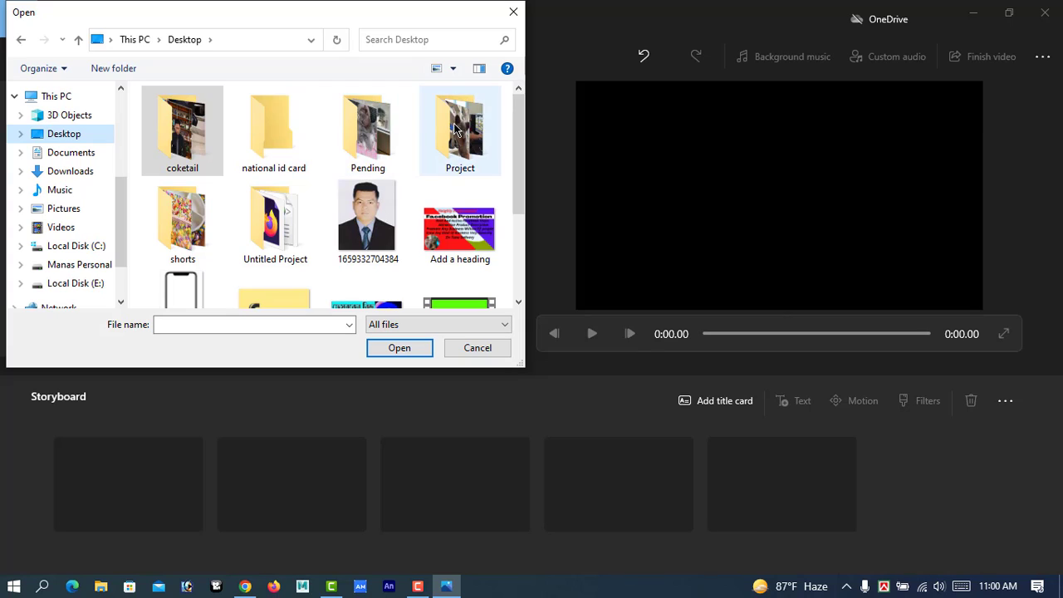
double_click(184, 132)
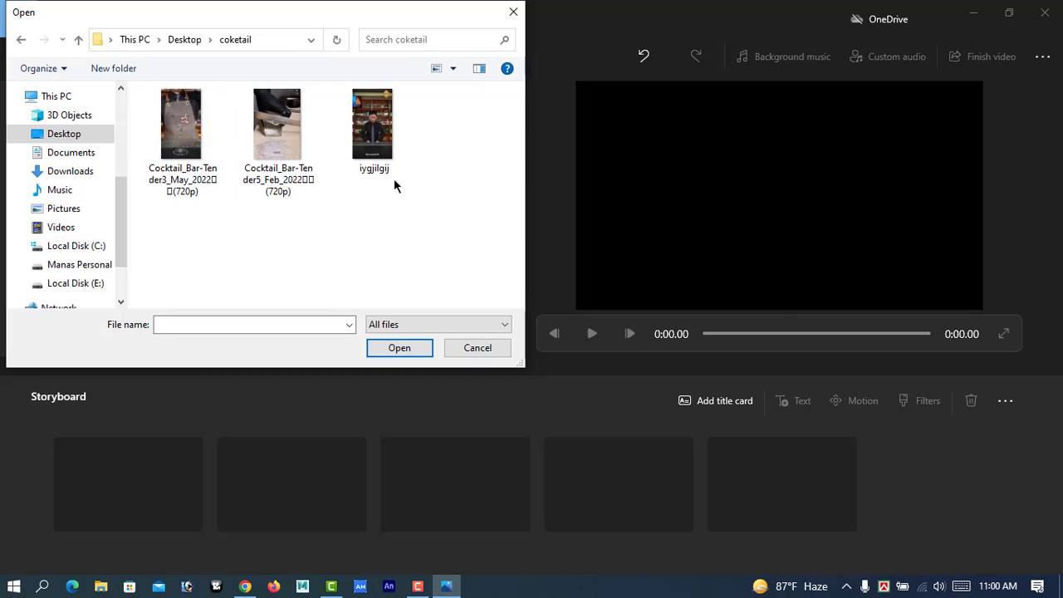
left_click(184, 143)
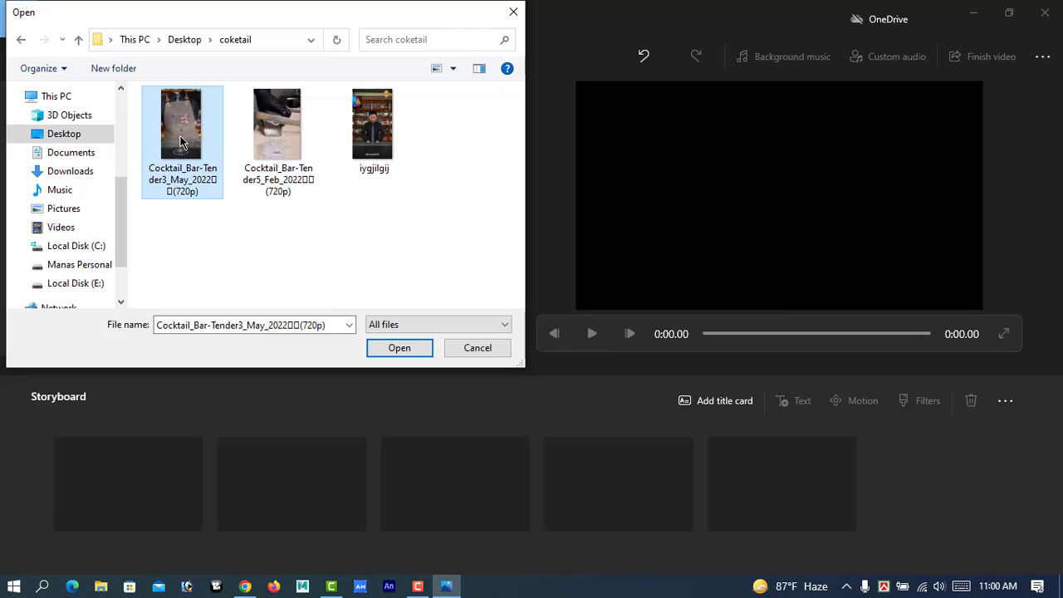
left_click(292, 128, "ctrl")
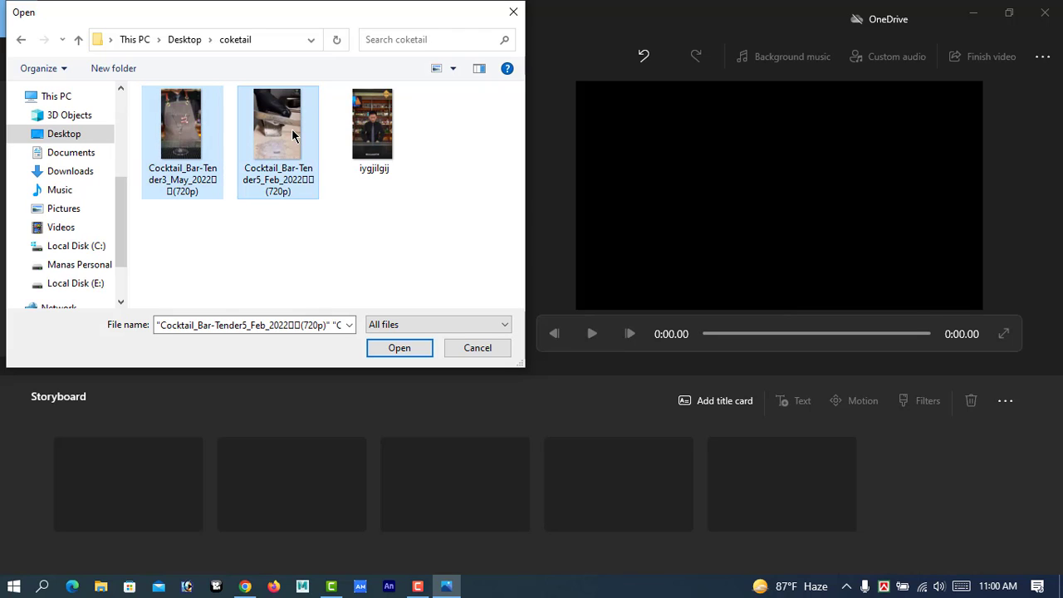
left_click(399, 349)
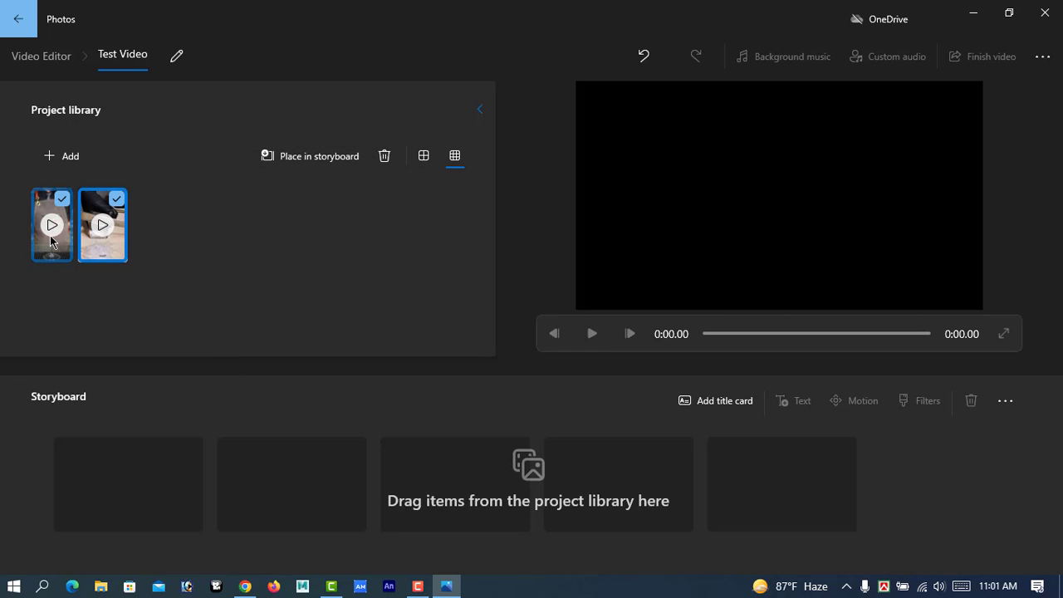
Place both library clips in the storyboard and move the Cocktail_Bar-Tender5_Feb_2022 clip ahead of the martini glass clip.
left_click_drag(50, 235, 139, 500)
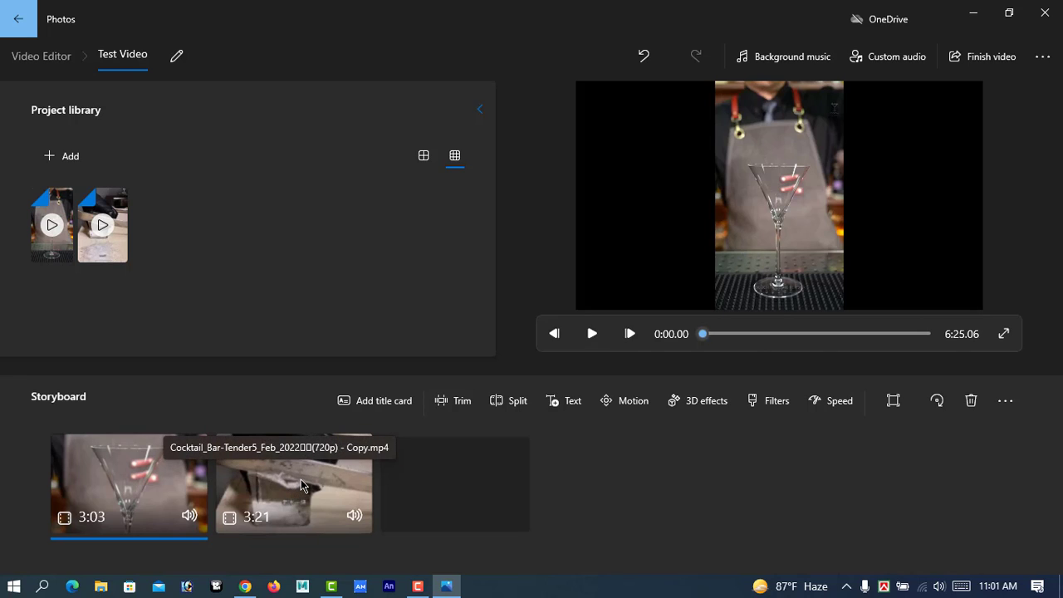
left_click_drag(312, 480, 170, 509)
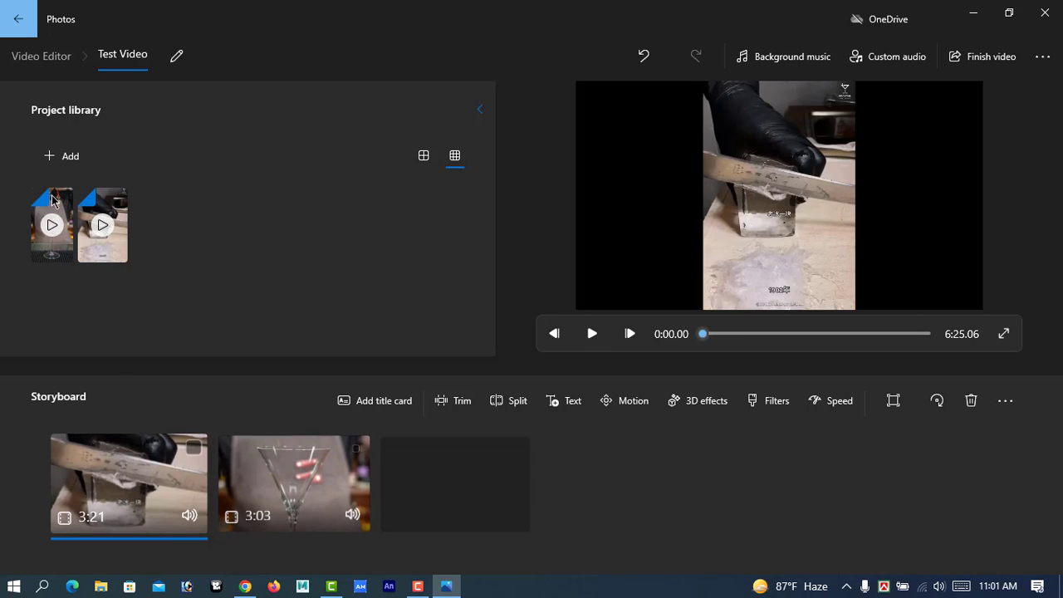
Import the iygjilgij video from this PC and place it in the storyboard between the two existing clips.
left_click(63, 158)
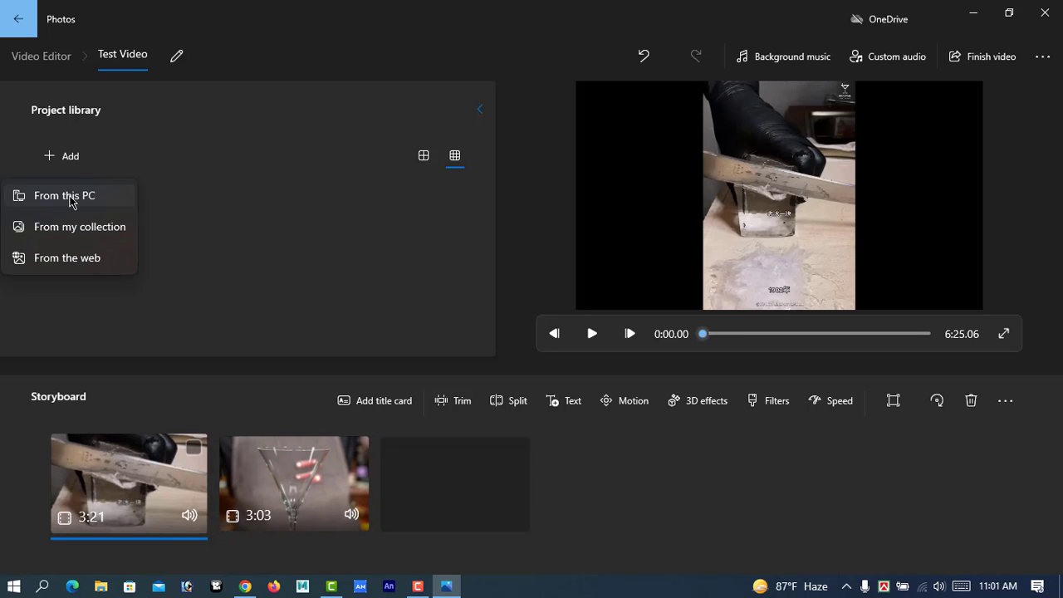
left_click(73, 194)
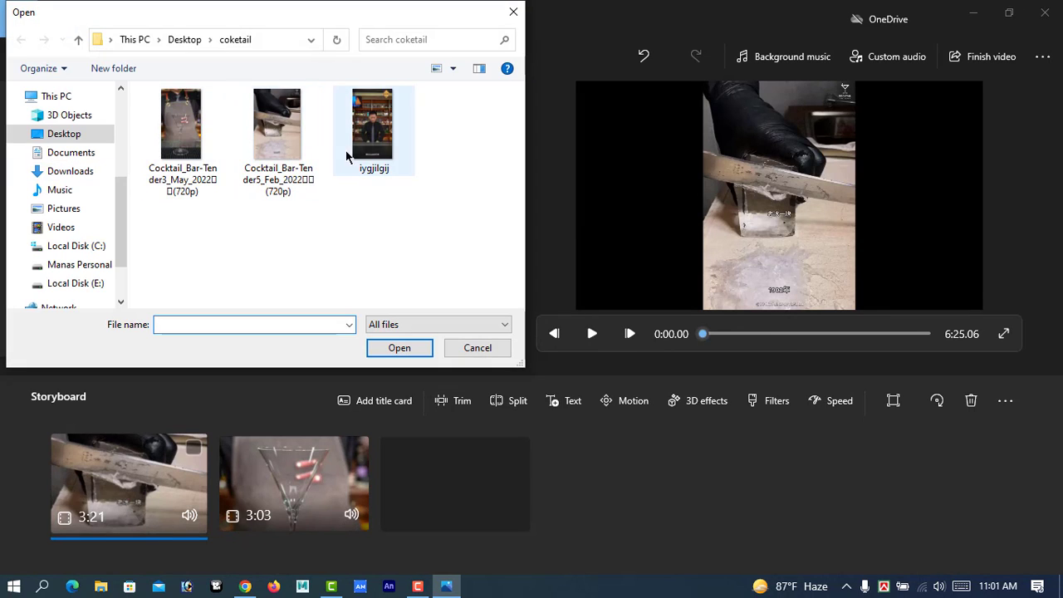
left_click(373, 137)
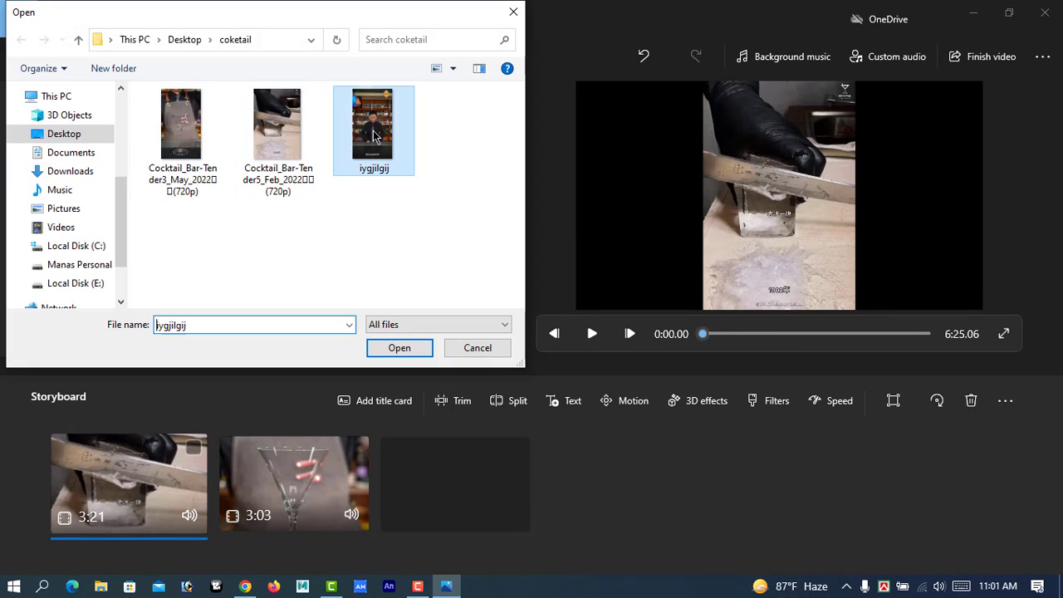
left_click(385, 347)
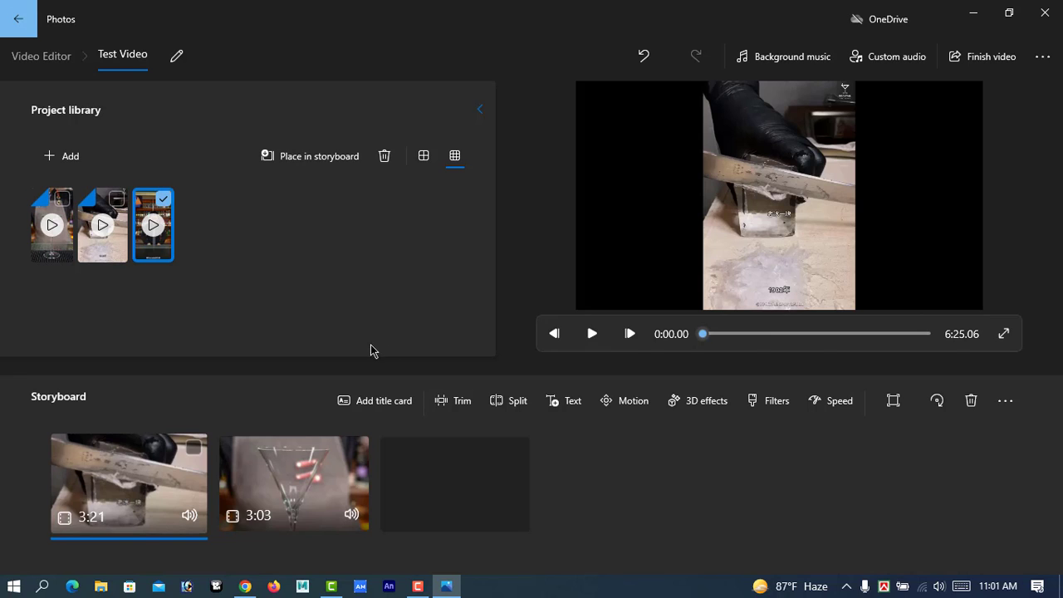
left_click_drag(162, 239, 470, 481)
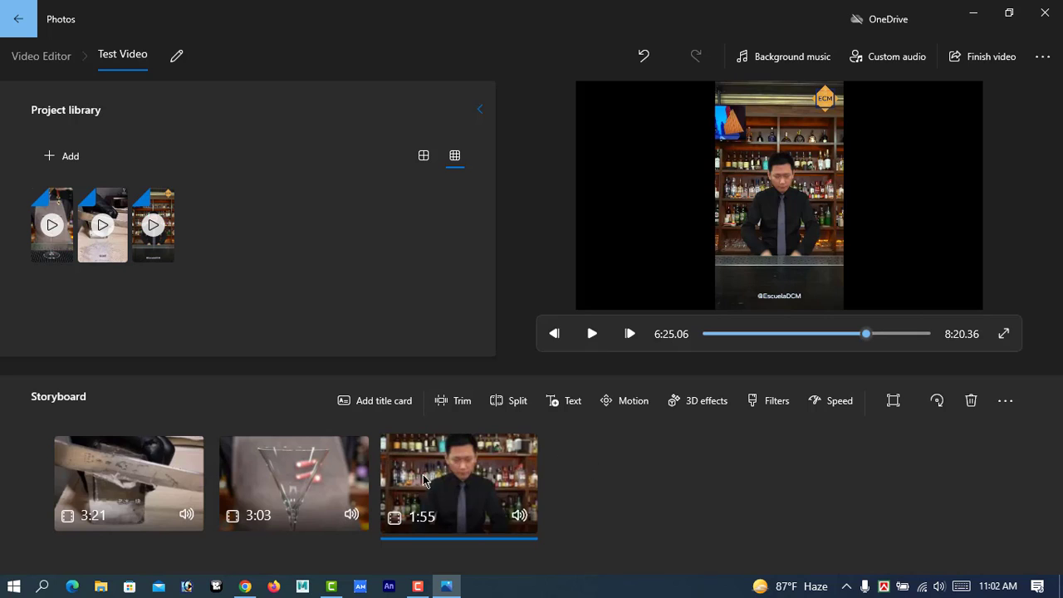
left_click_drag(455, 483, 323, 502)
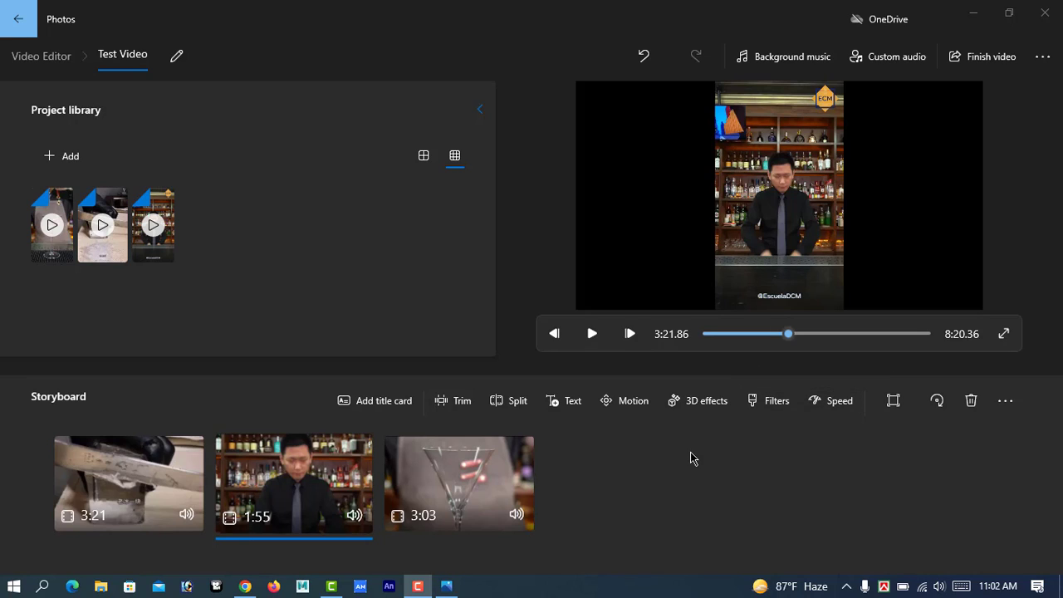
Add a title card to the storyboard and move it to the very beginning, before the first clip.
left_click(374, 404)
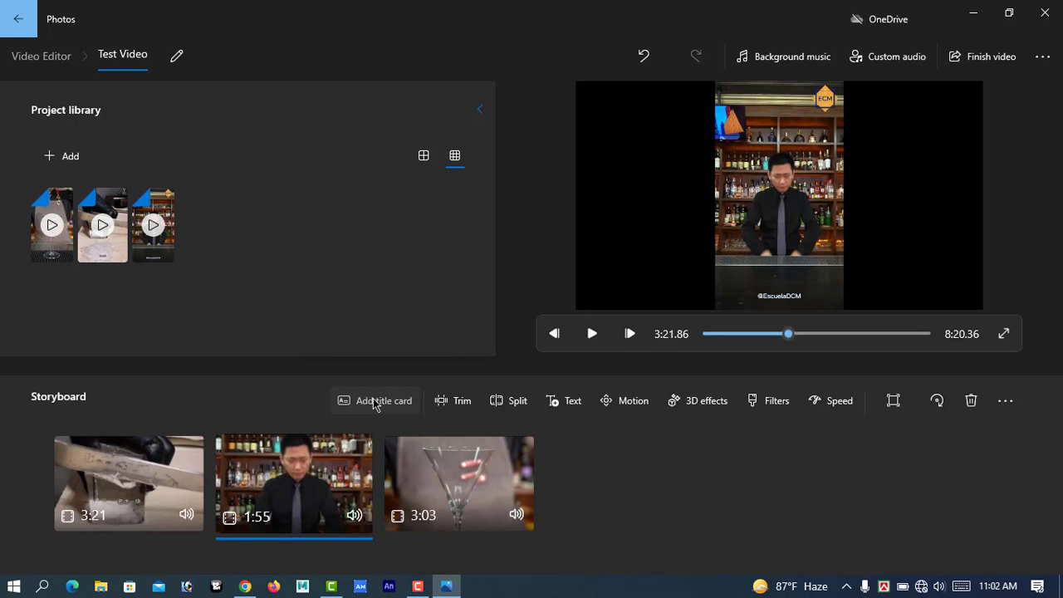
left_click(375, 404)
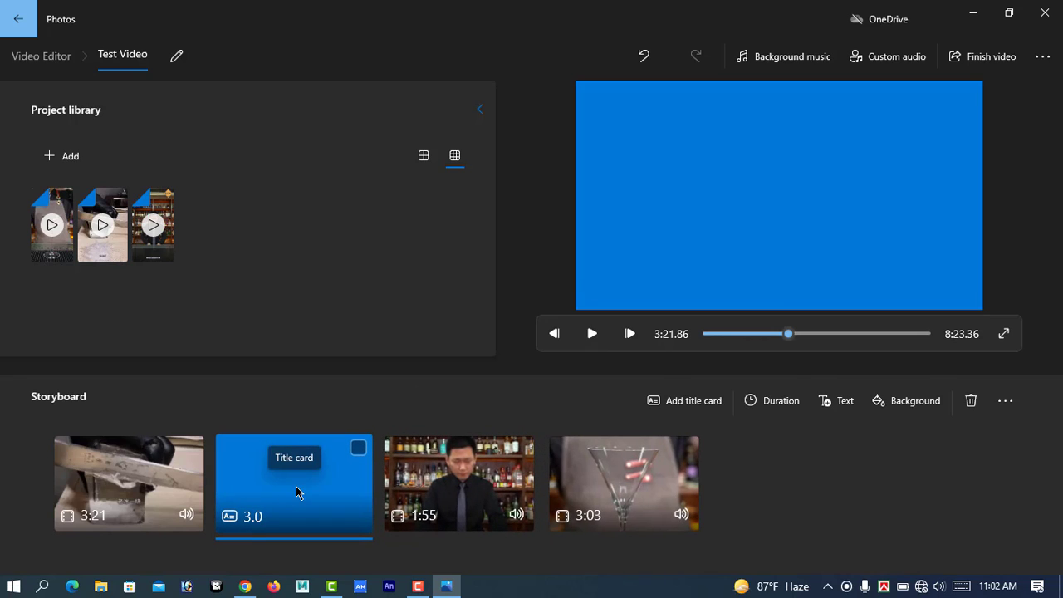
left_click_drag(340, 487, 152, 495)
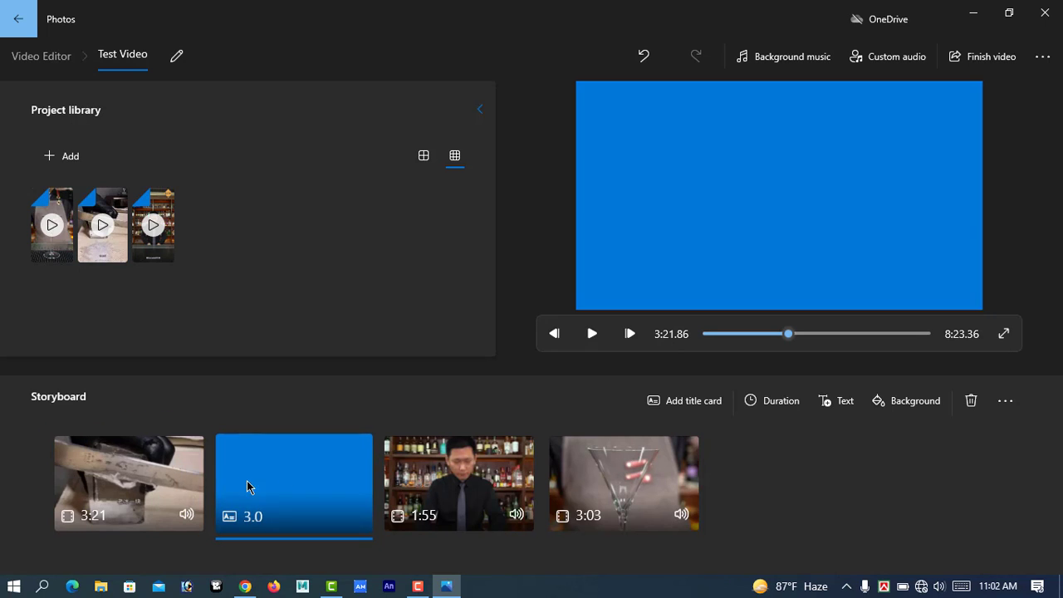
left_click_drag(247, 482, 127, 499)
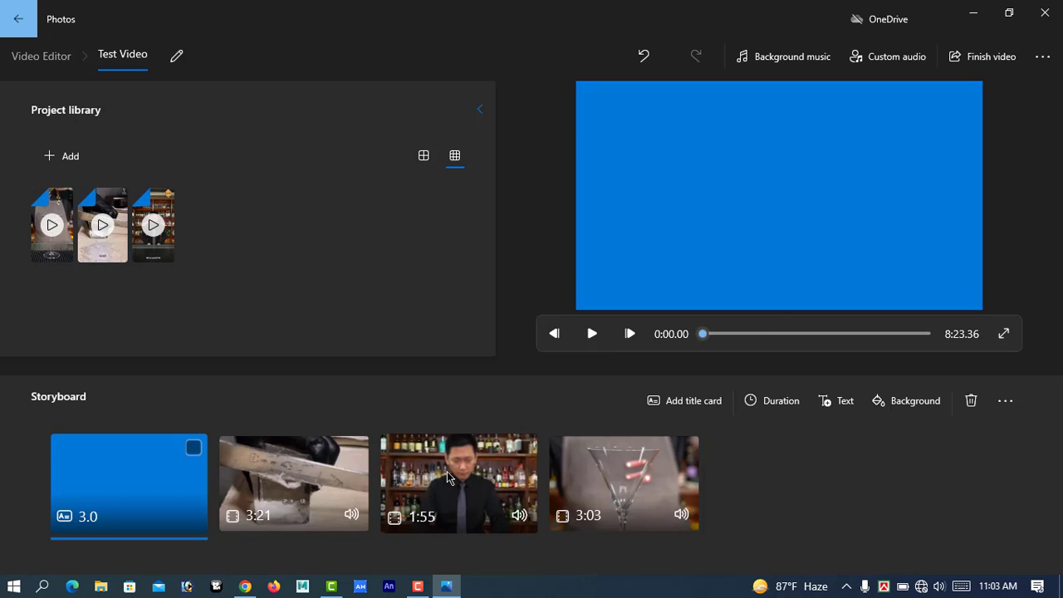
Add another title card to the storyboard and set the second card's text to "Welcome".
left_click(694, 401)
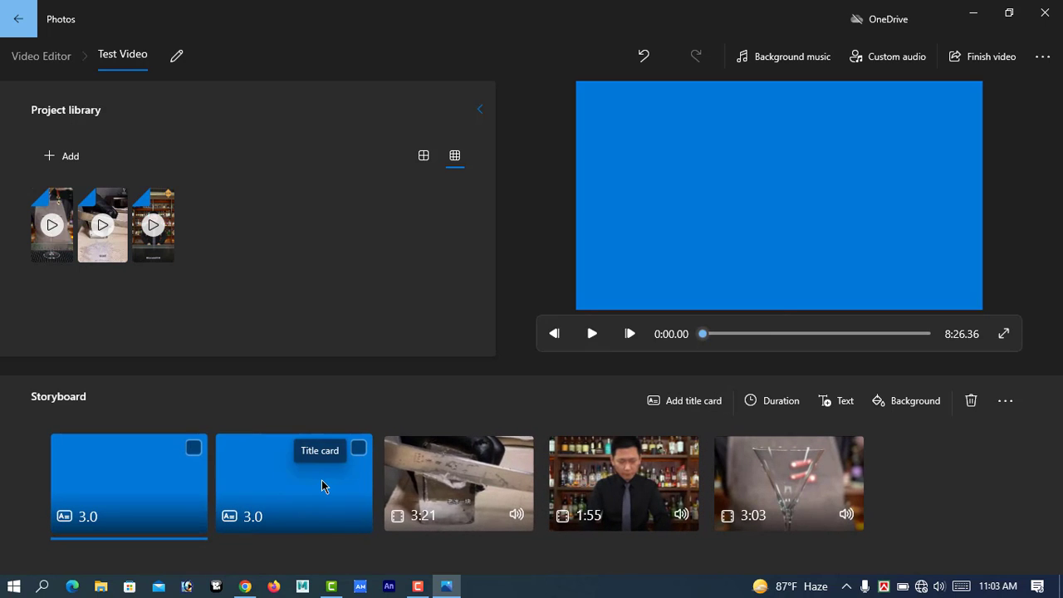
left_click(358, 449)
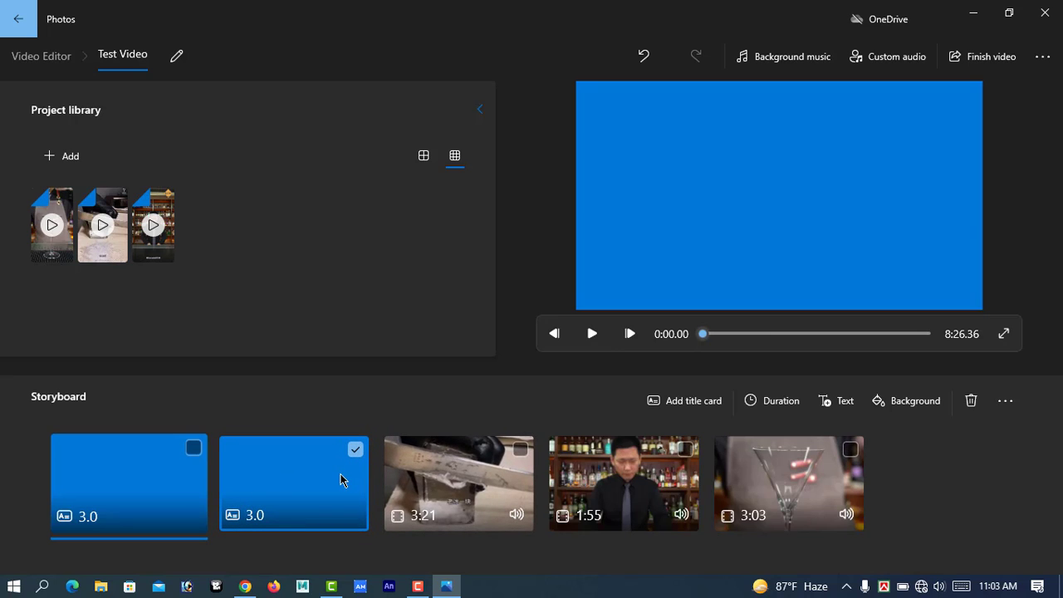
right_click(331, 477)
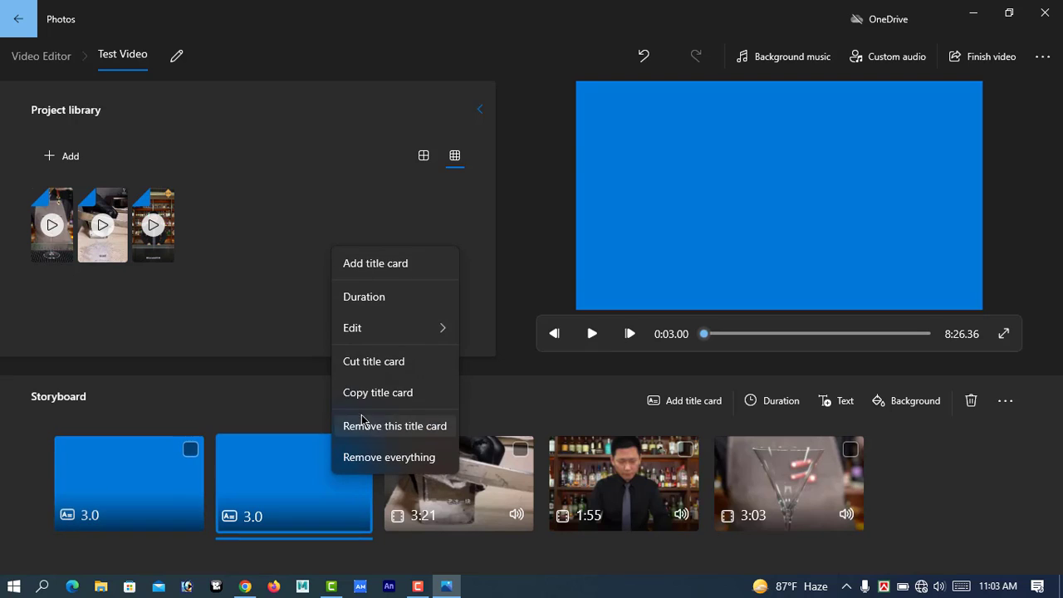
mouse_move(363, 331)
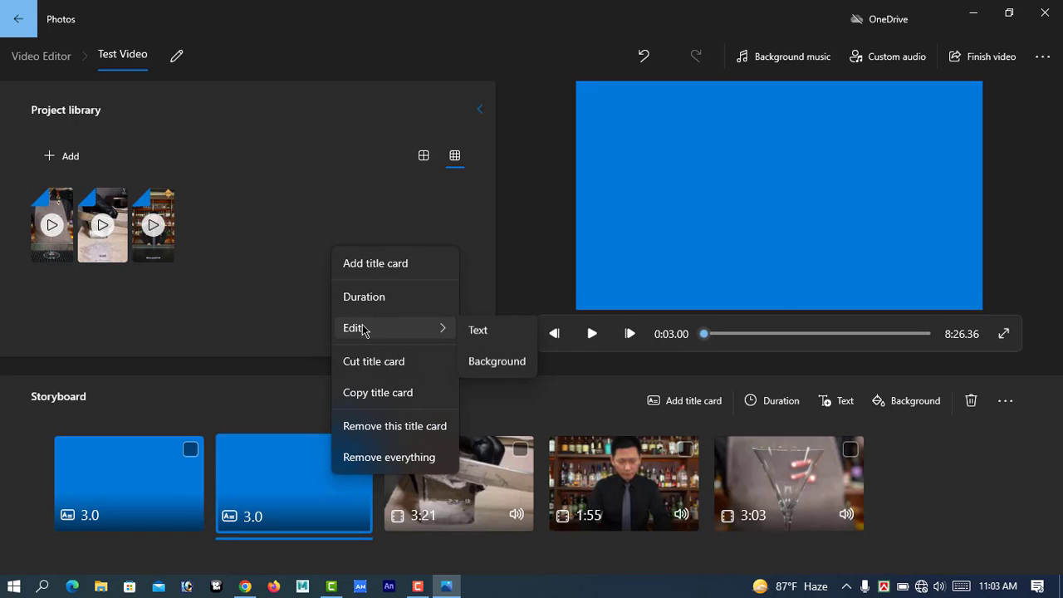
left_click(480, 334)
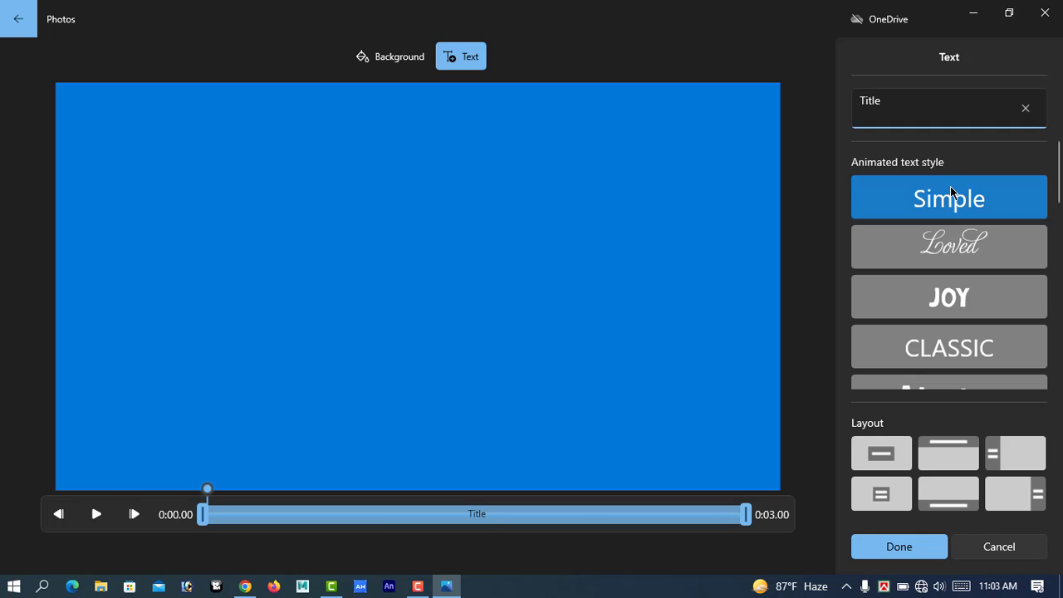
key("BackSpace")
key("BackSpace")
key("BackSpace")
key("BackSpace")
key("BackSpace")
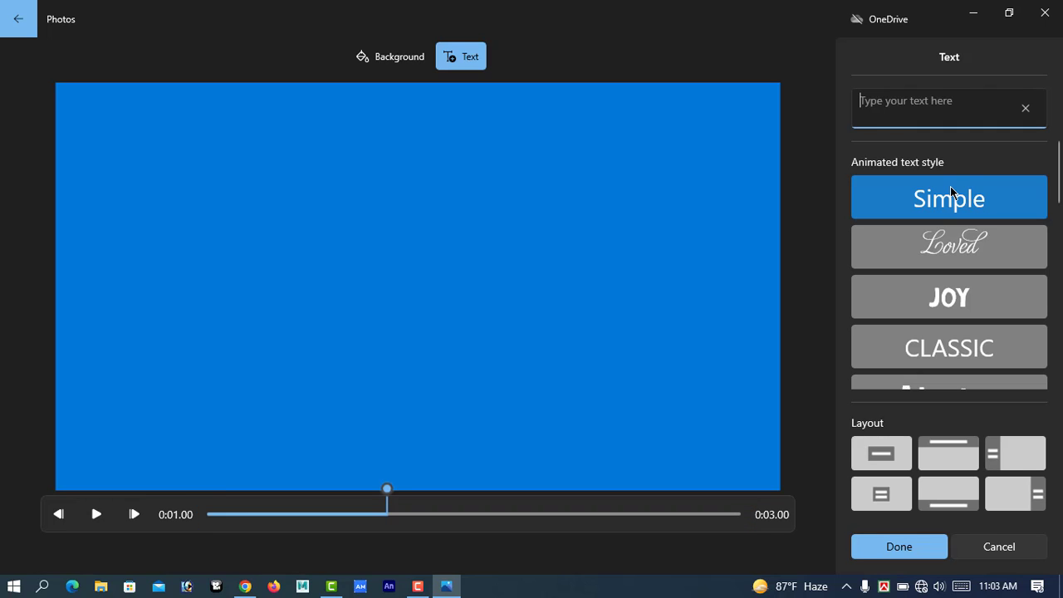
type("Welcom")
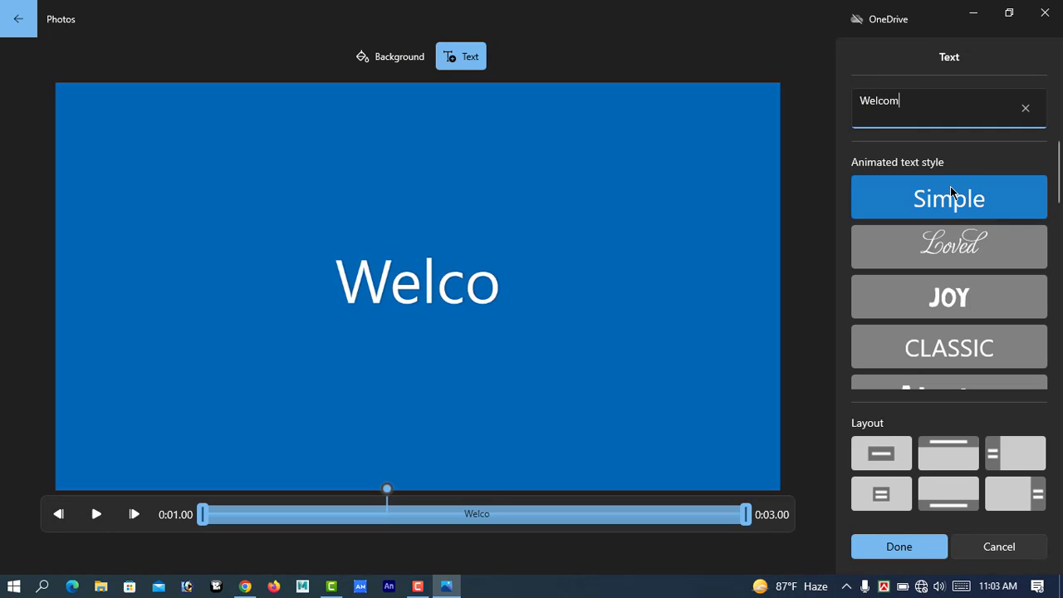
type("e")
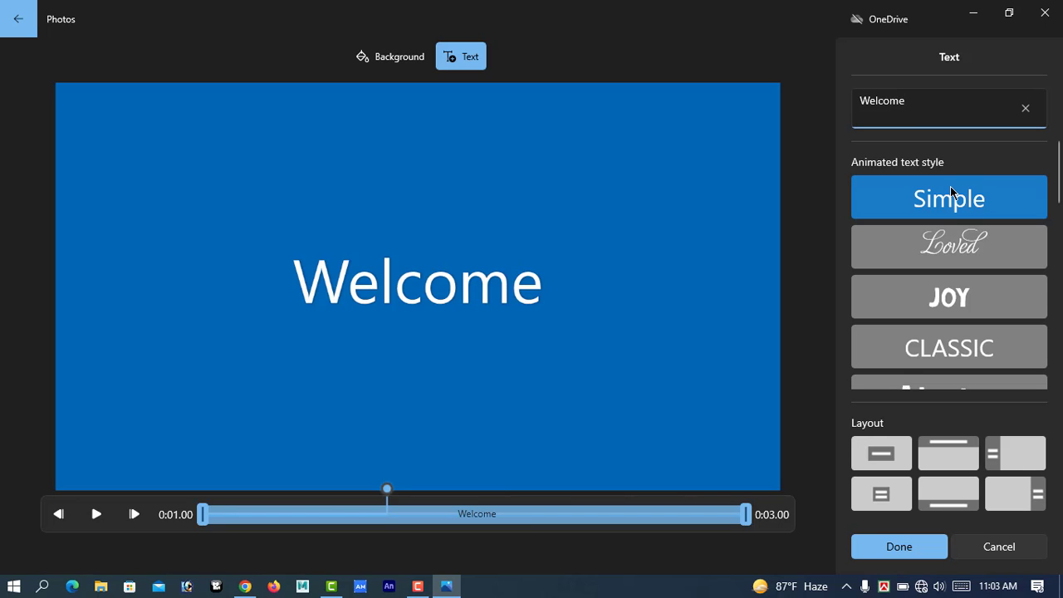
left_click(903, 553)
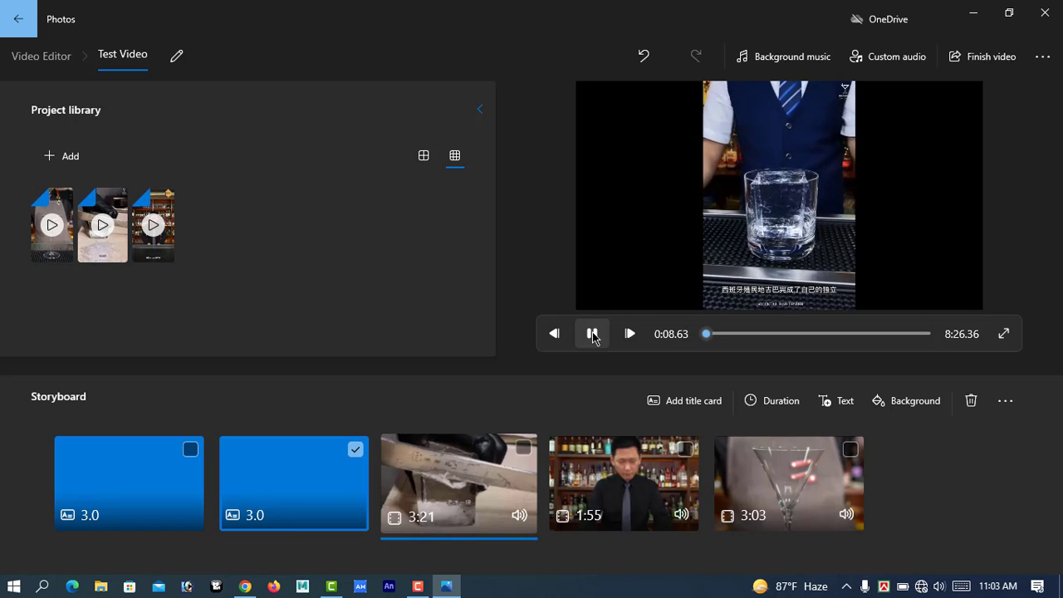
Stop the preview playback and remove both title cards from the storyboard.
left_click(593, 335)
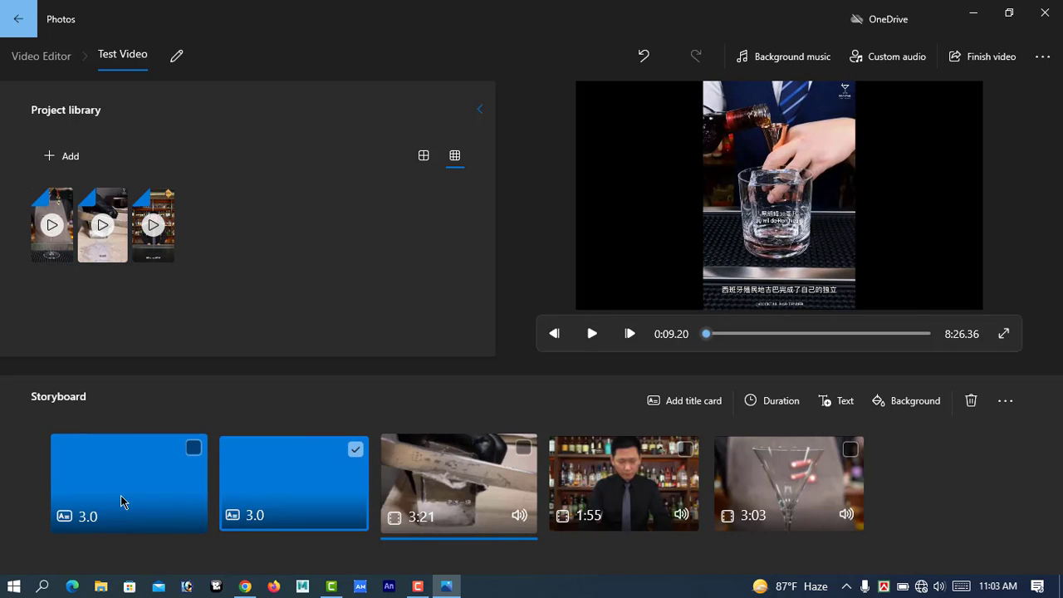
left_click(191, 449)
right_click(136, 471)
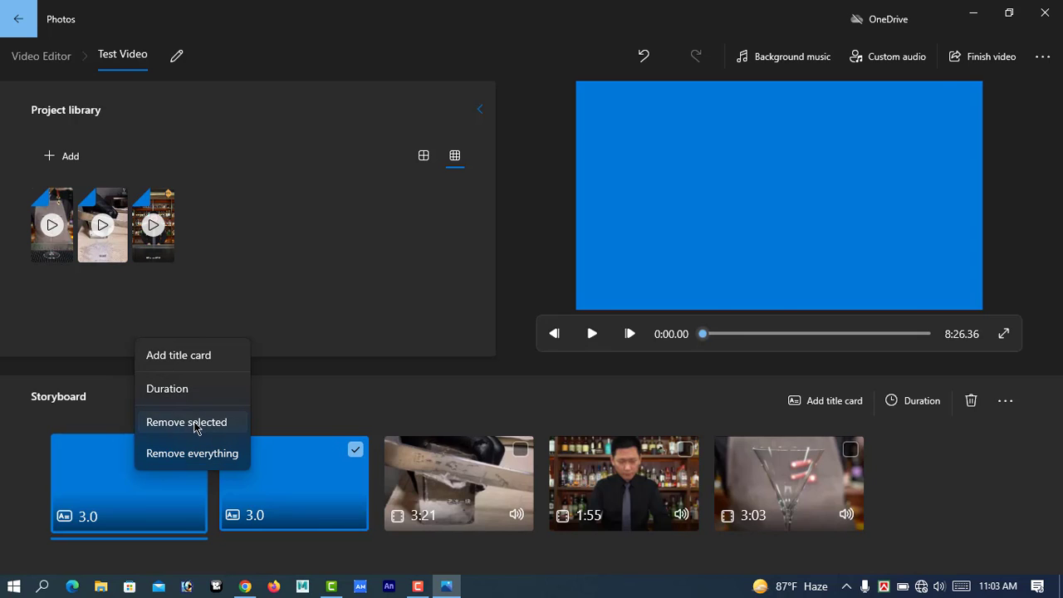
left_click(191, 426)
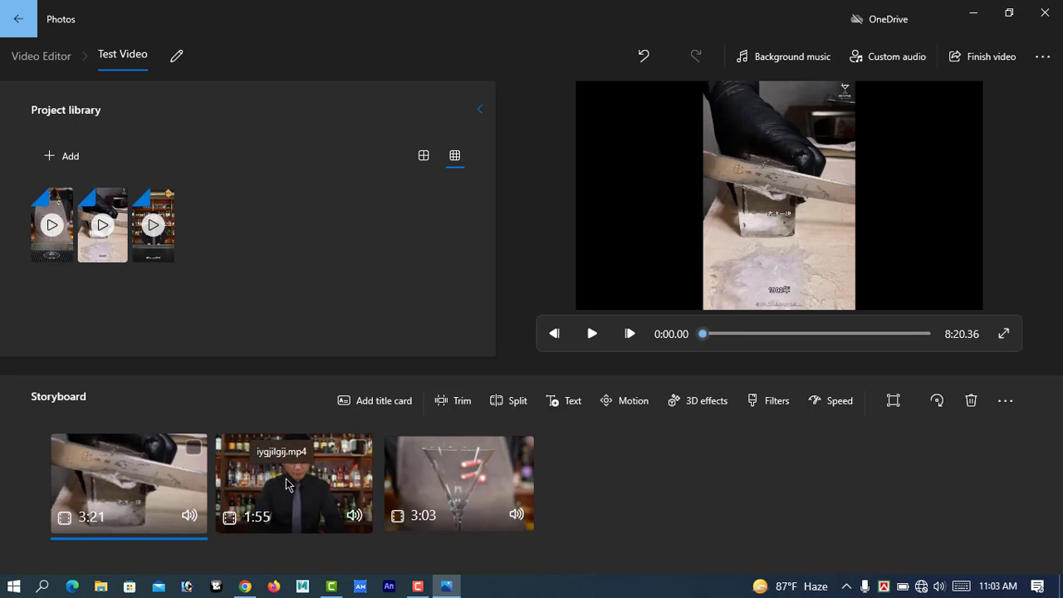
Split the first storyboard clip, the ice-cutting video, at 0:30.93.
left_click(514, 403)
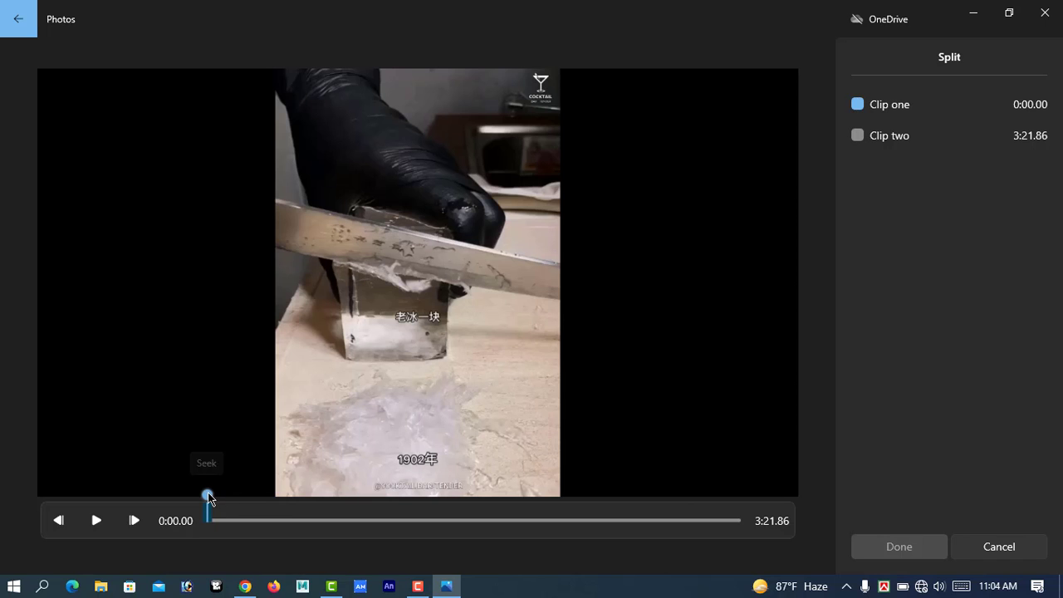
left_click_drag(208, 496, 288, 496)
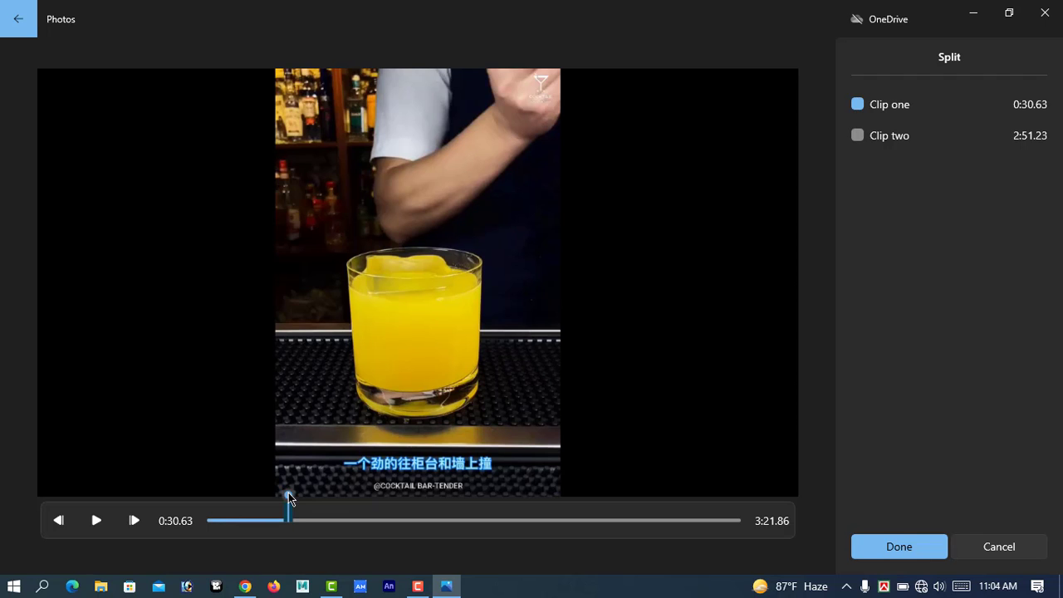
left_click_drag(288, 496, 200, 504)
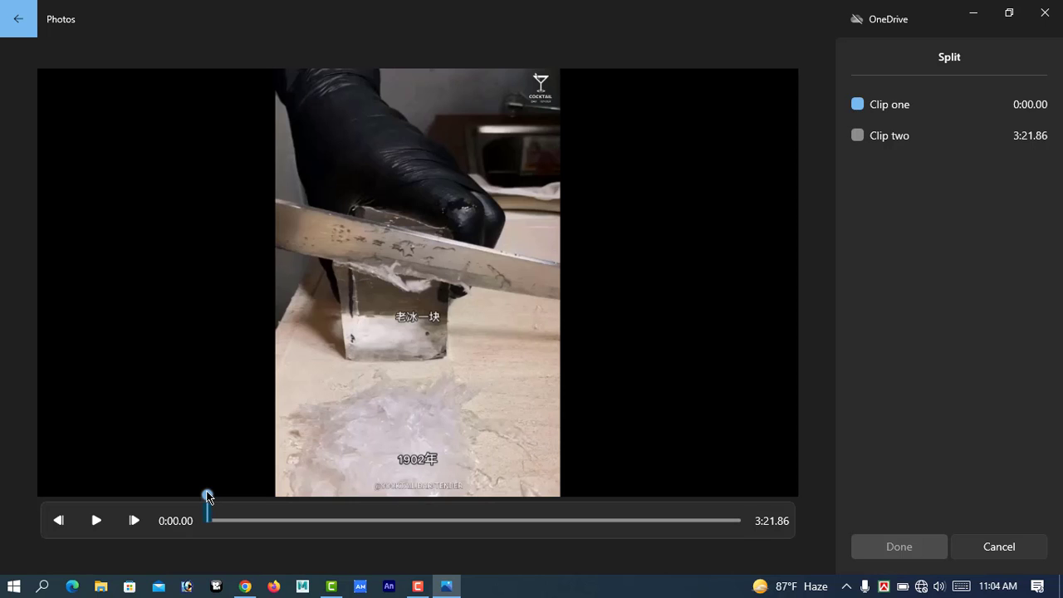
left_click_drag(208, 496, 288, 503)
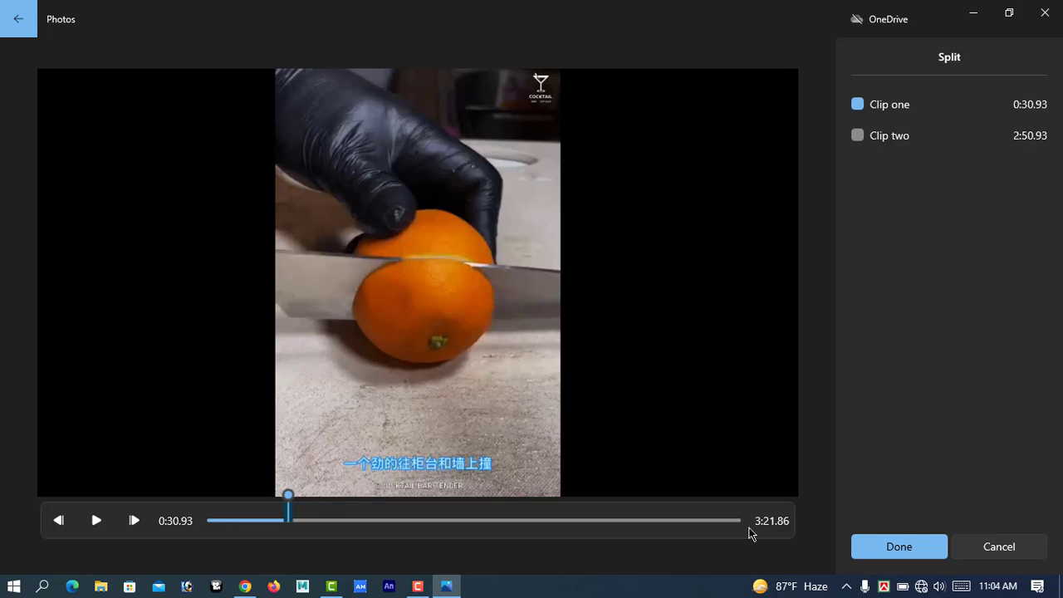
left_click(893, 552)
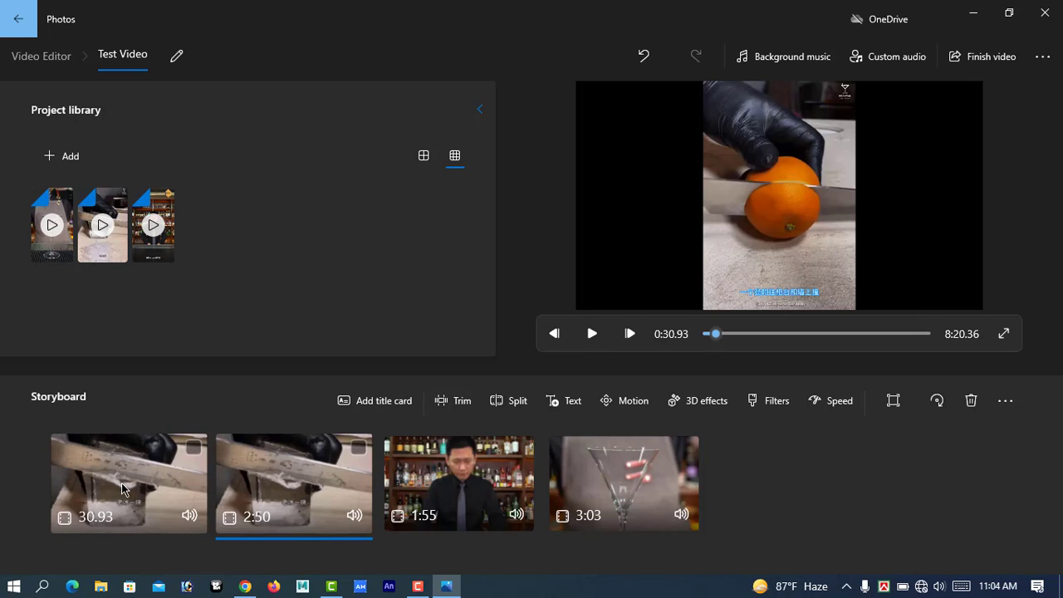
Delete the opening 30.93-second part of the split clip from the storyboard.
left_click(193, 449)
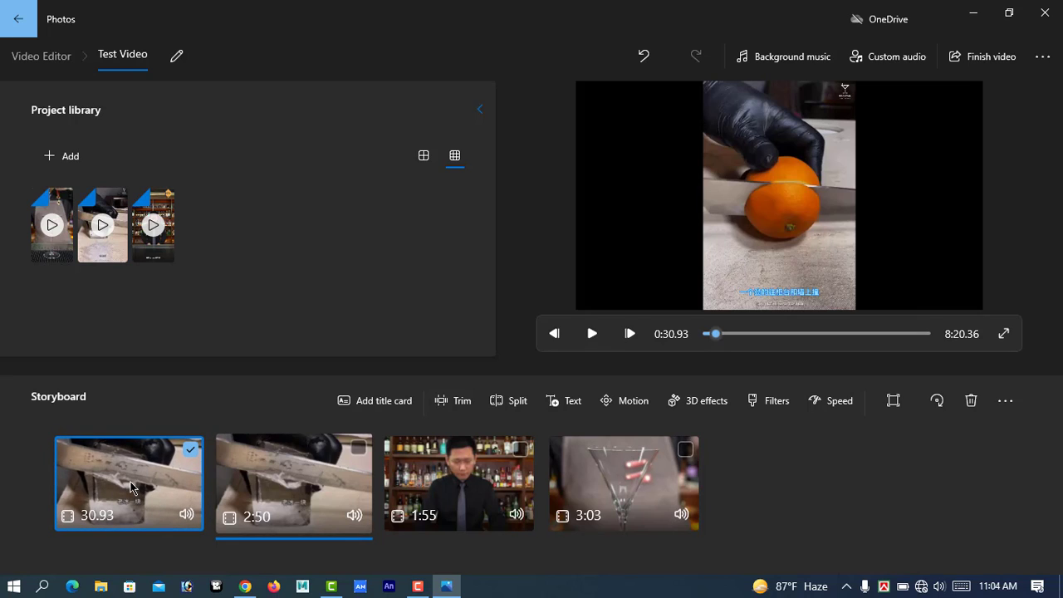
right_click(131, 488)
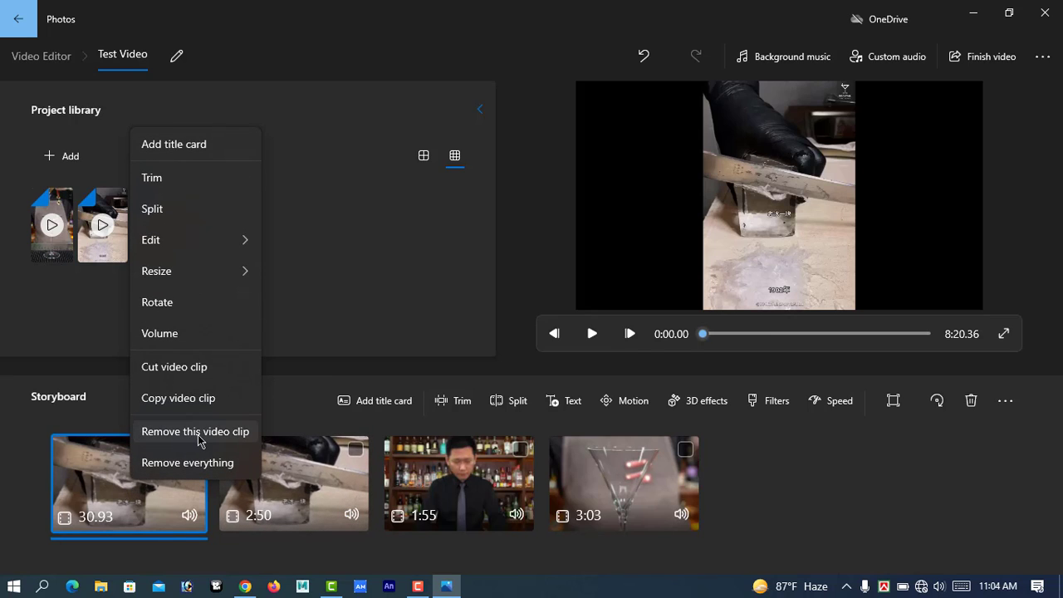
key("Escape")
key("Delete")
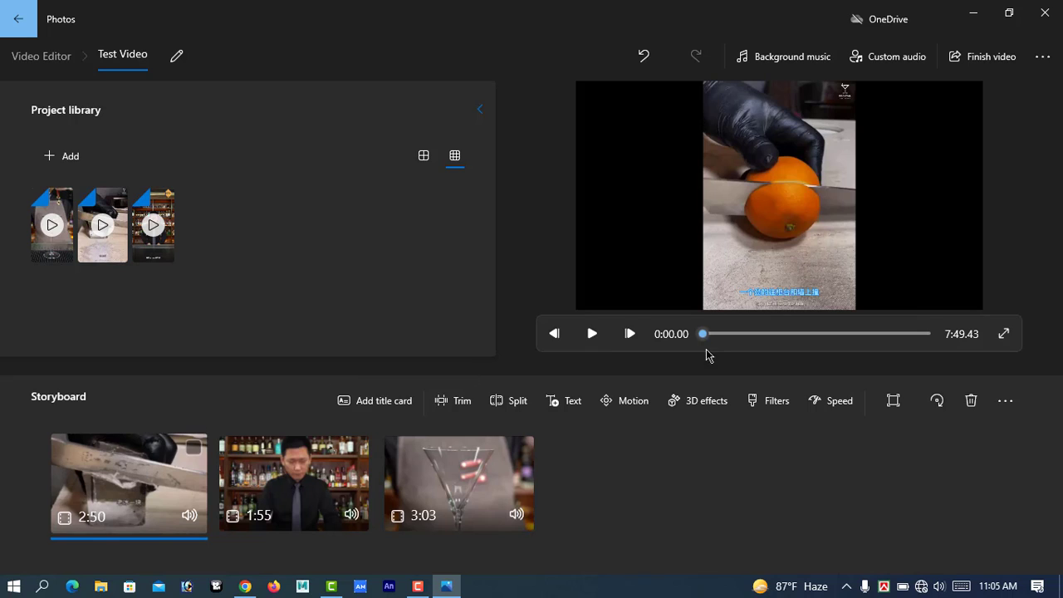
Split the remaining part of the first storyboard clip at 0:47.13.
left_click_drag(705, 335, 724, 333)
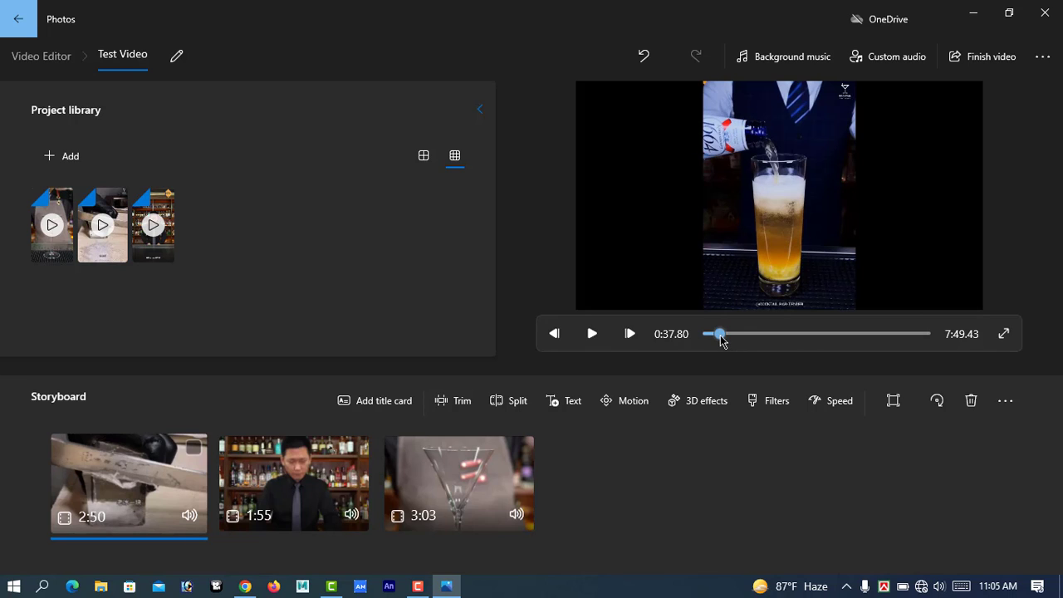
left_click(517, 402)
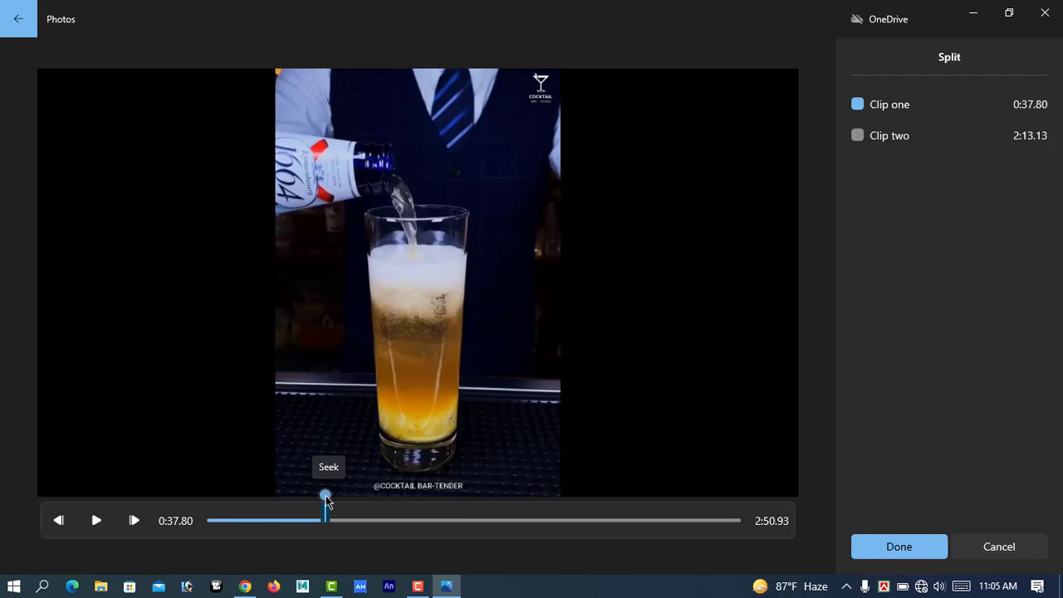
left_click_drag(325, 499, 355, 501)
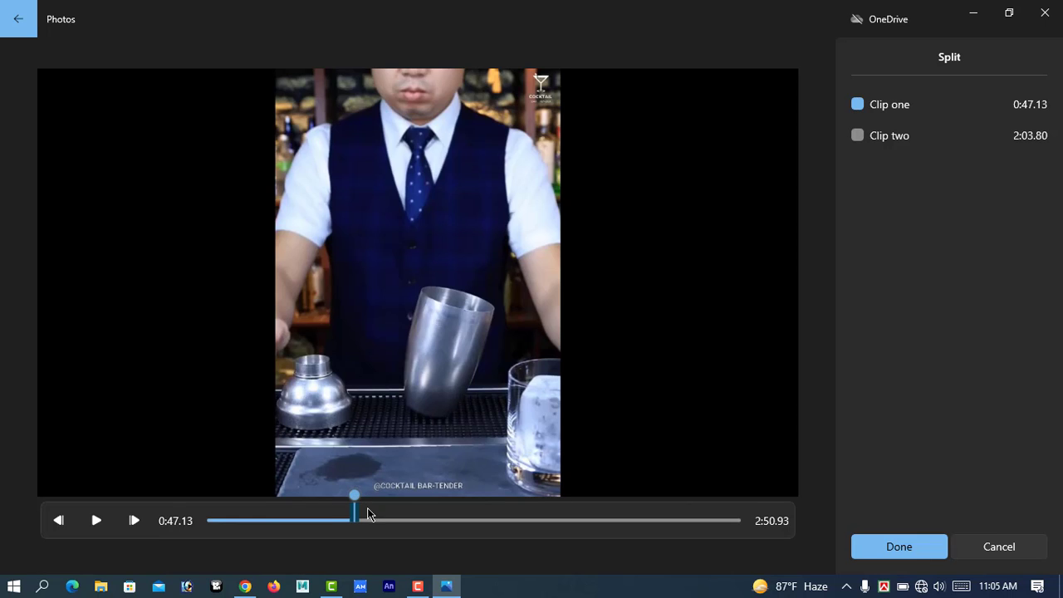
left_click(881, 551)
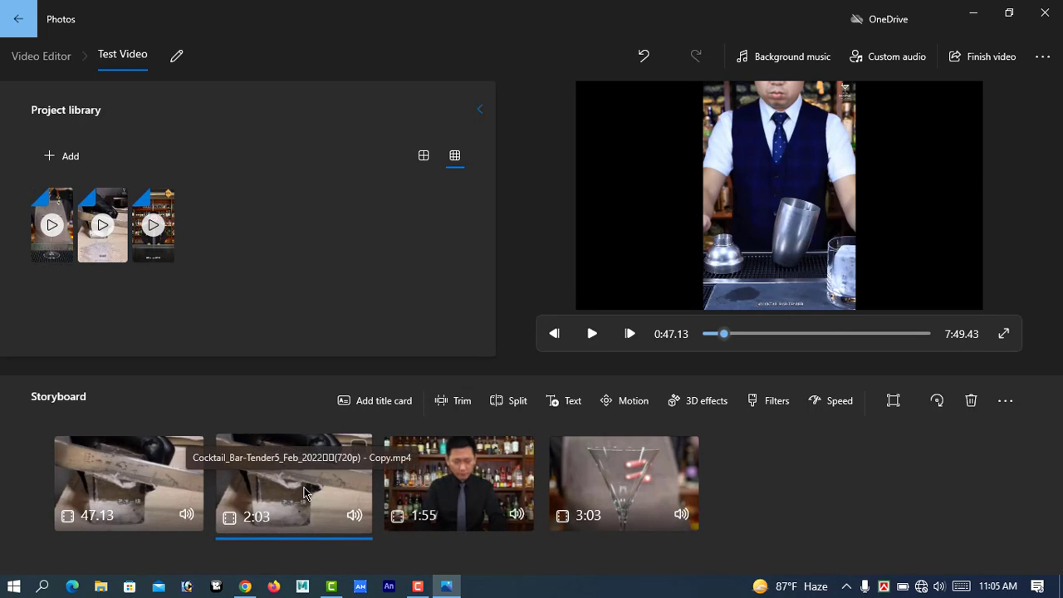
Remove the second part of the newly split clip, after the 47.13-second part, from the storyboard.
left_click(357, 448)
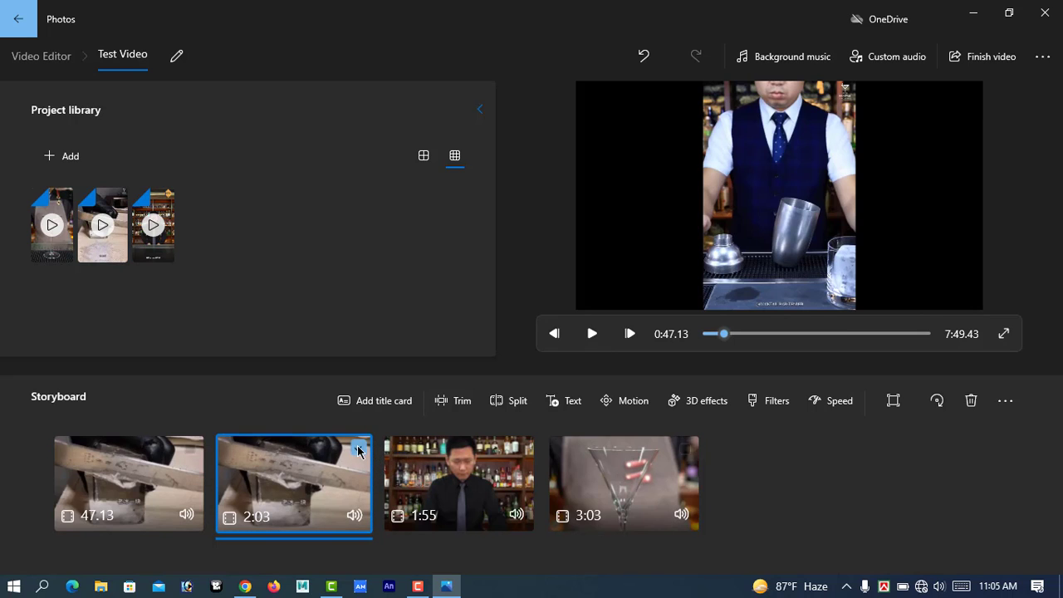
right_click(302, 480)
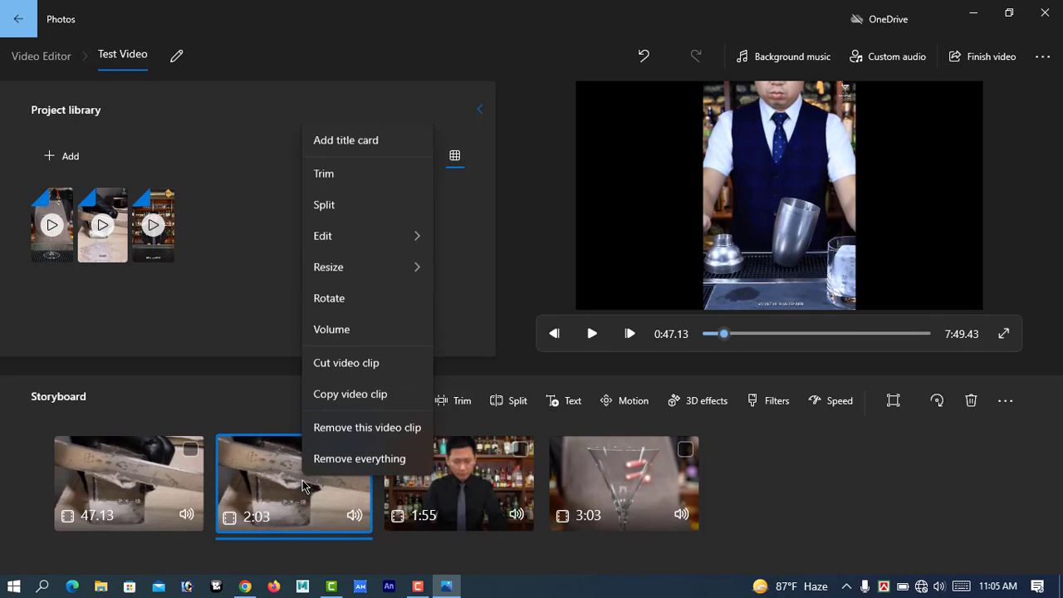
left_click(375, 432)
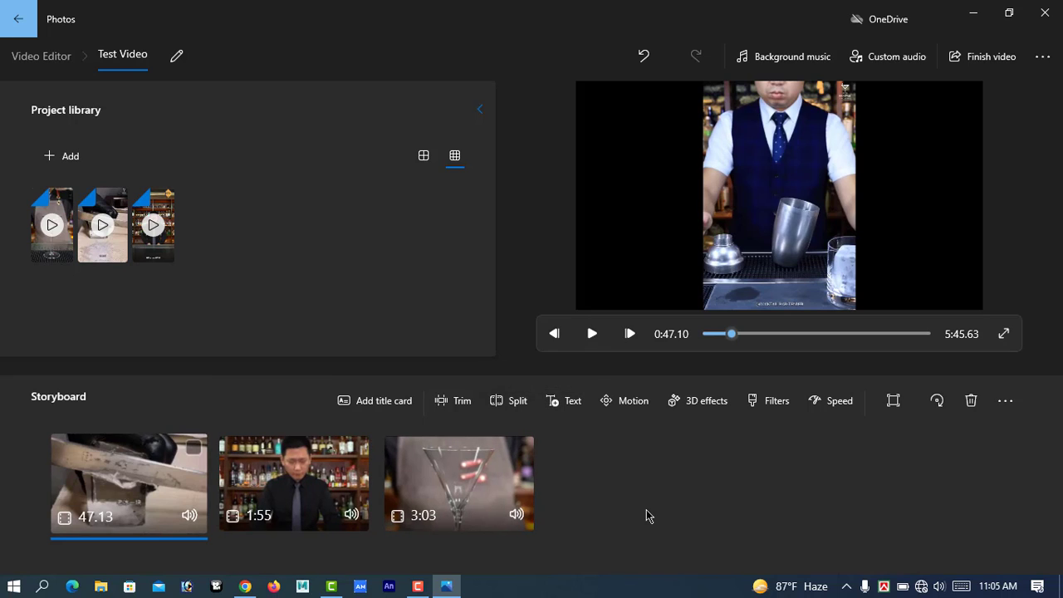
Add the text "Unique tech 360" to the first storyboard clip using the Loved animated style.
left_click(573, 406)
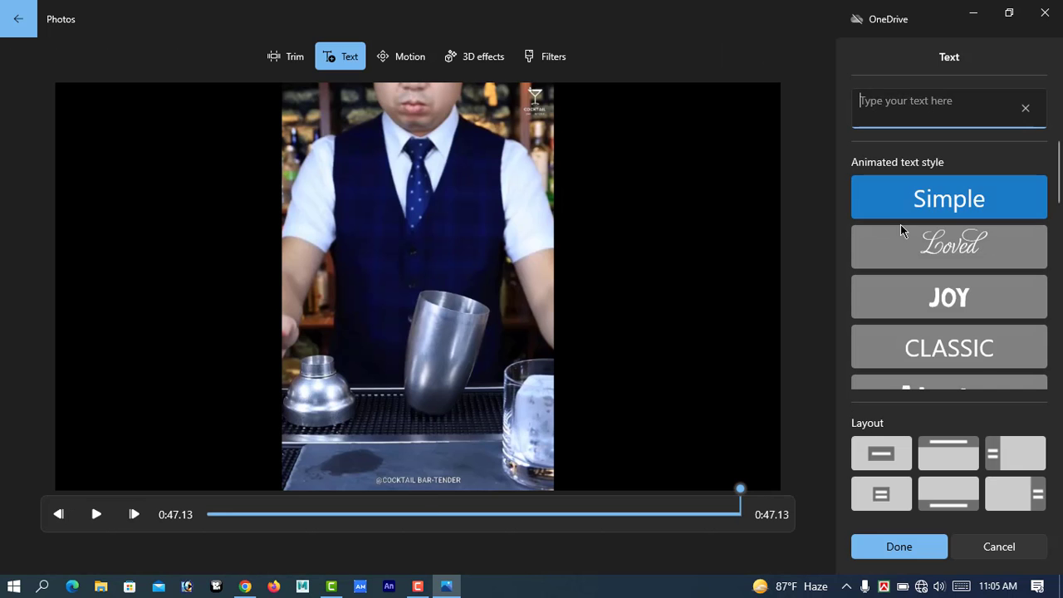
scroll(906, 232, "down", 5)
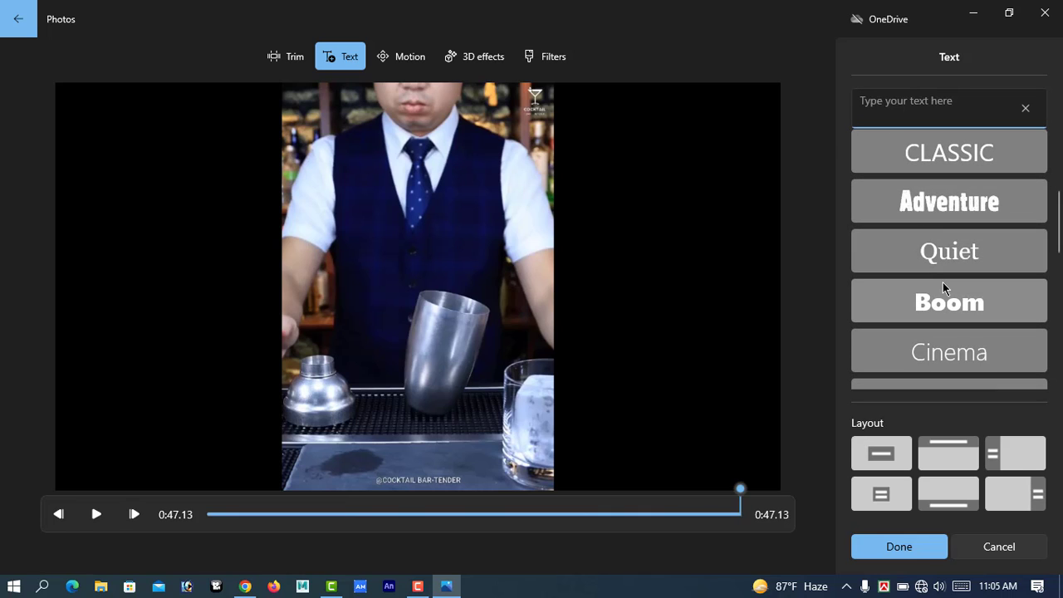
scroll(945, 288, "up", 5)
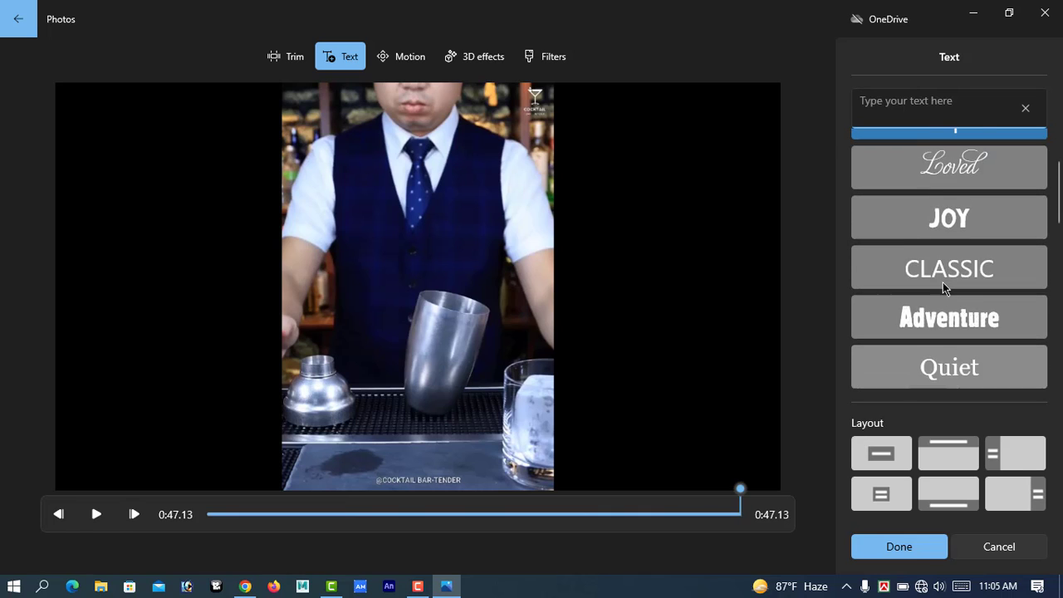
left_click(966, 254)
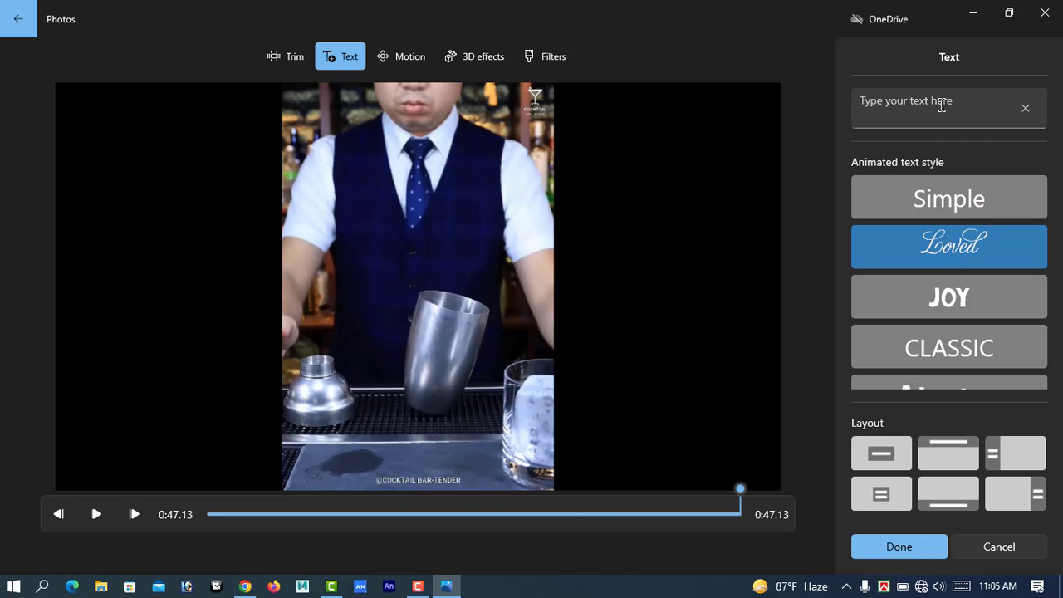
left_click(874, 112)
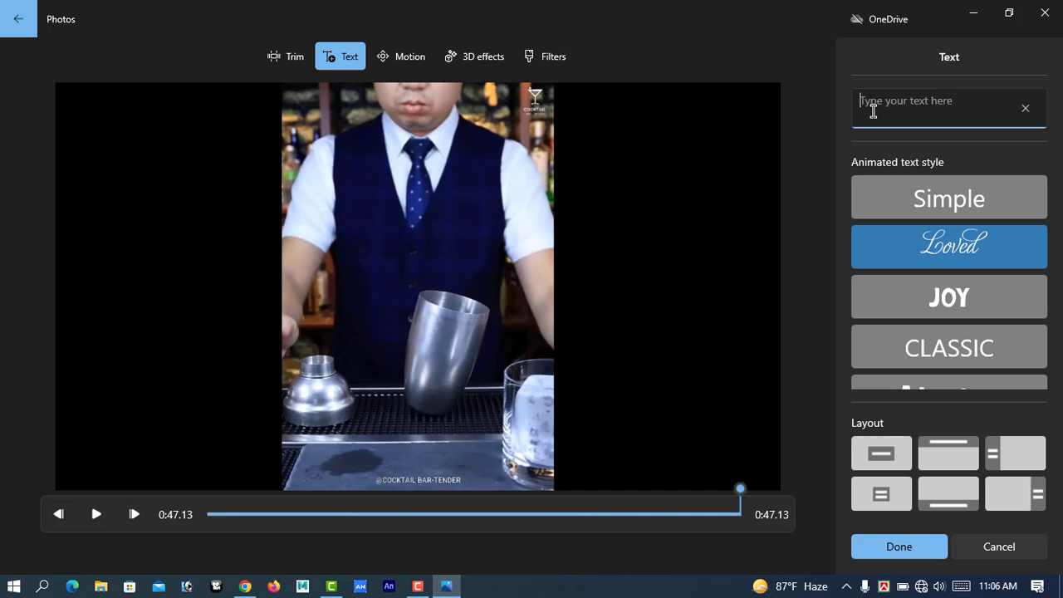
type("Uno")
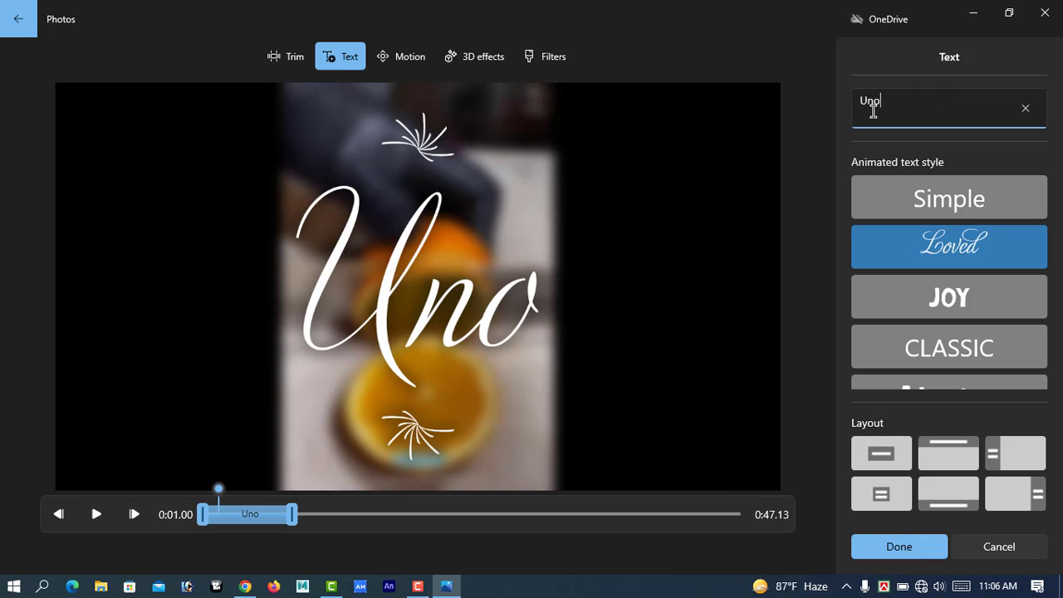
key("BackSpace")
type("iq")
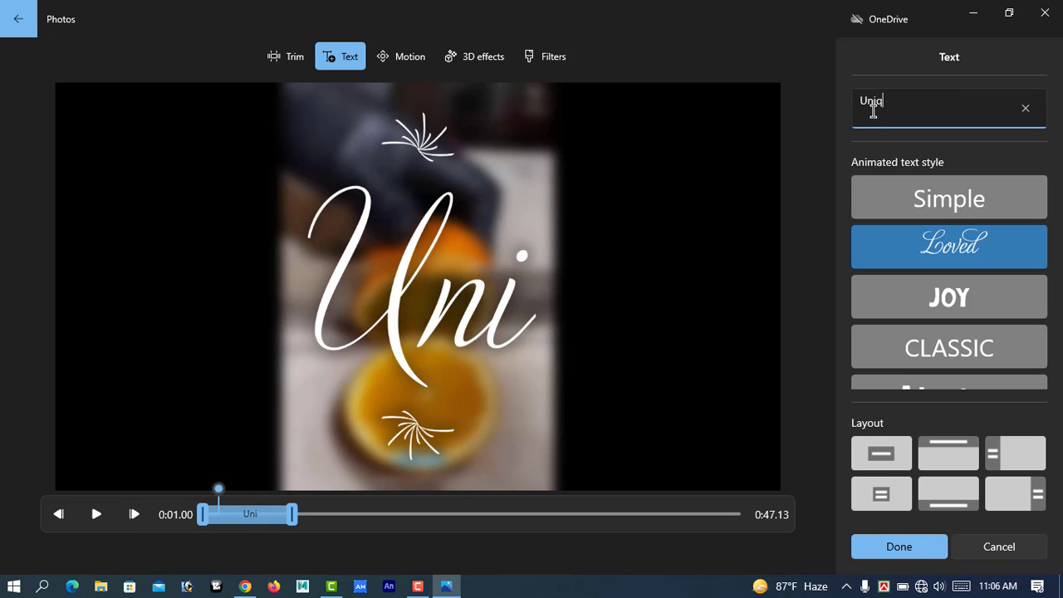
type("ue te")
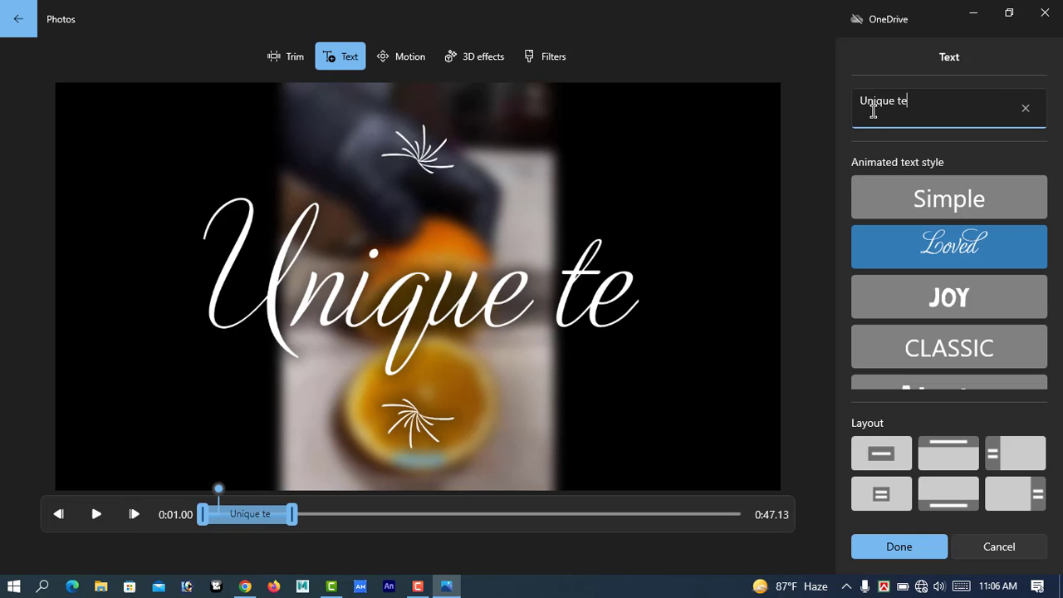
type("ch 3")
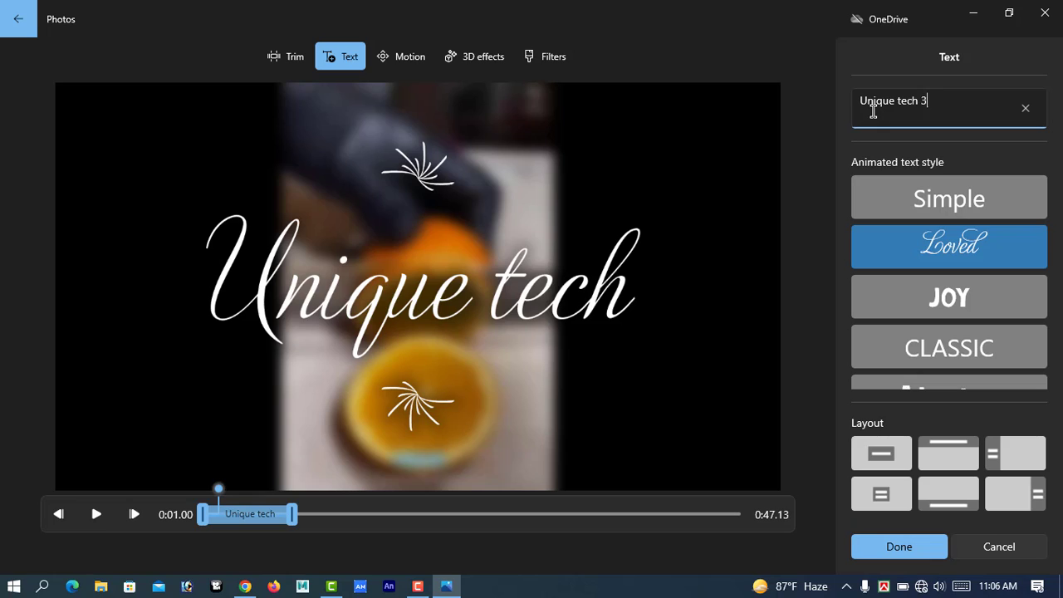
type("60")
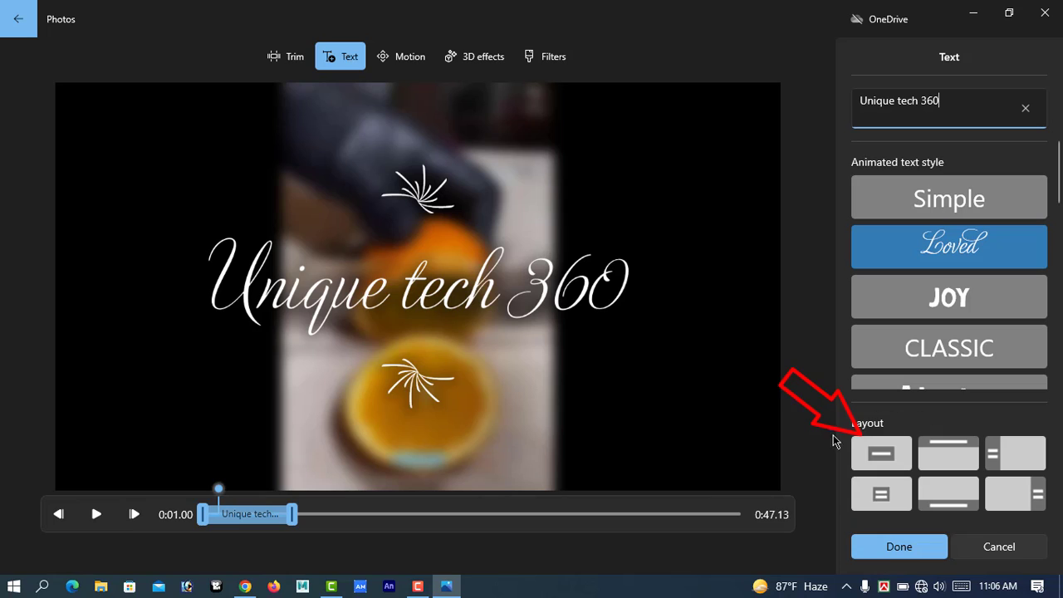
Preview the centre, top and left layouts for the text, choose the Bottom layout, and save the text overlay.
left_click(883, 455)
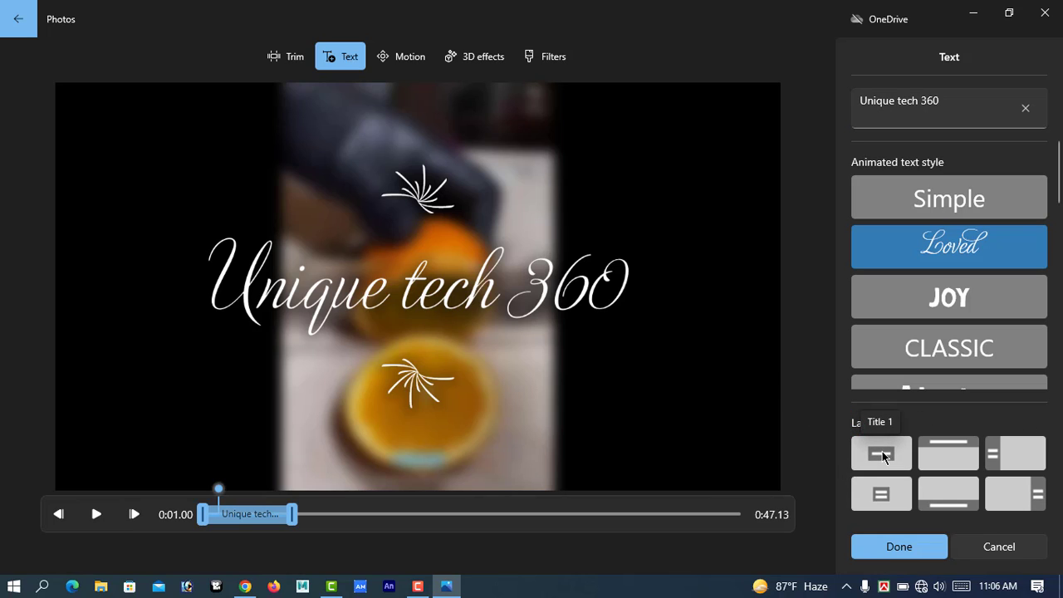
left_click(951, 449)
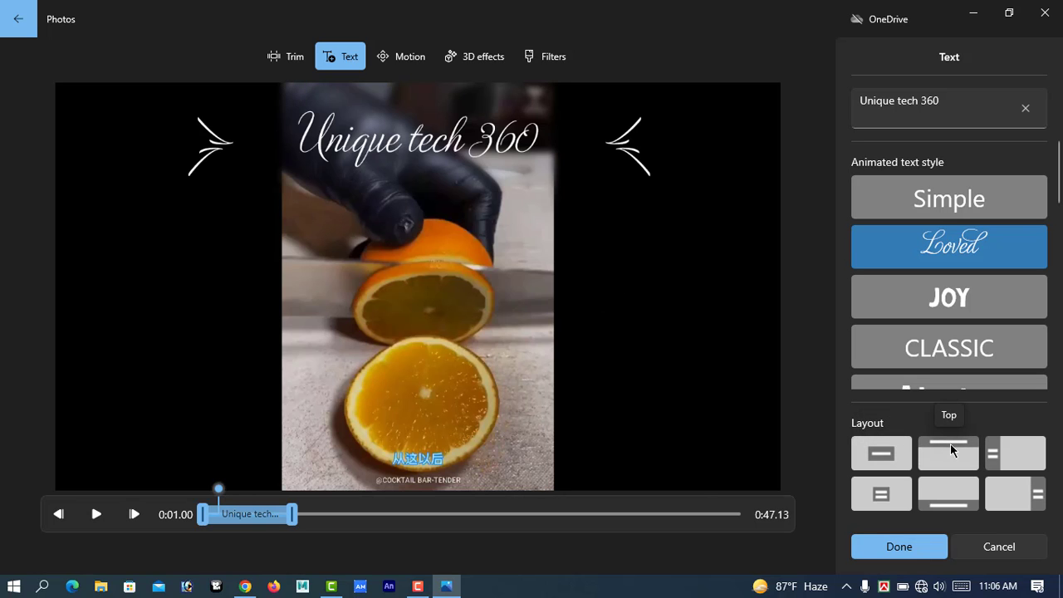
left_click(1017, 456)
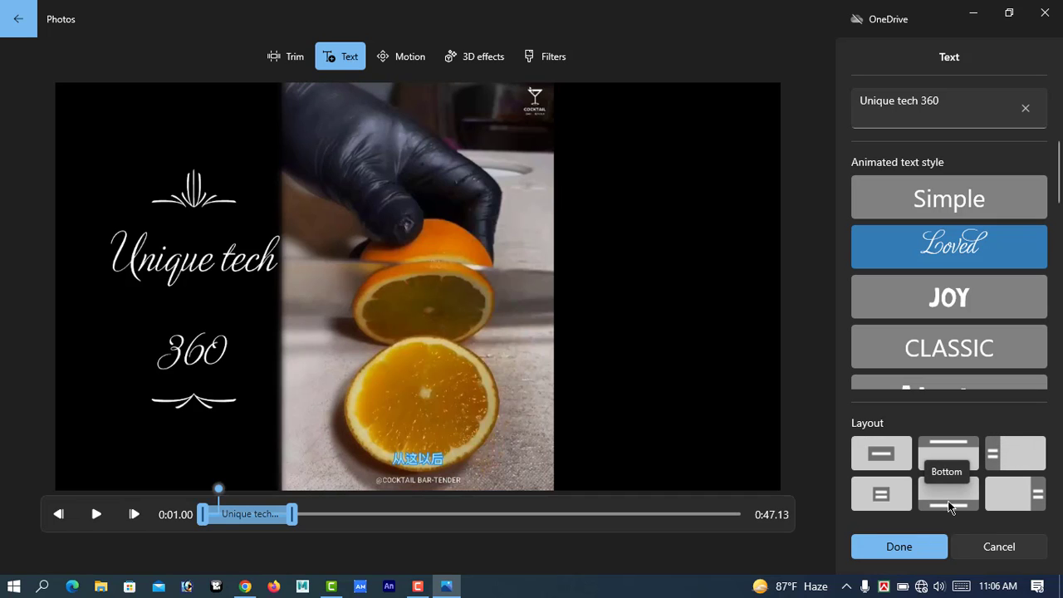
left_click(949, 498)
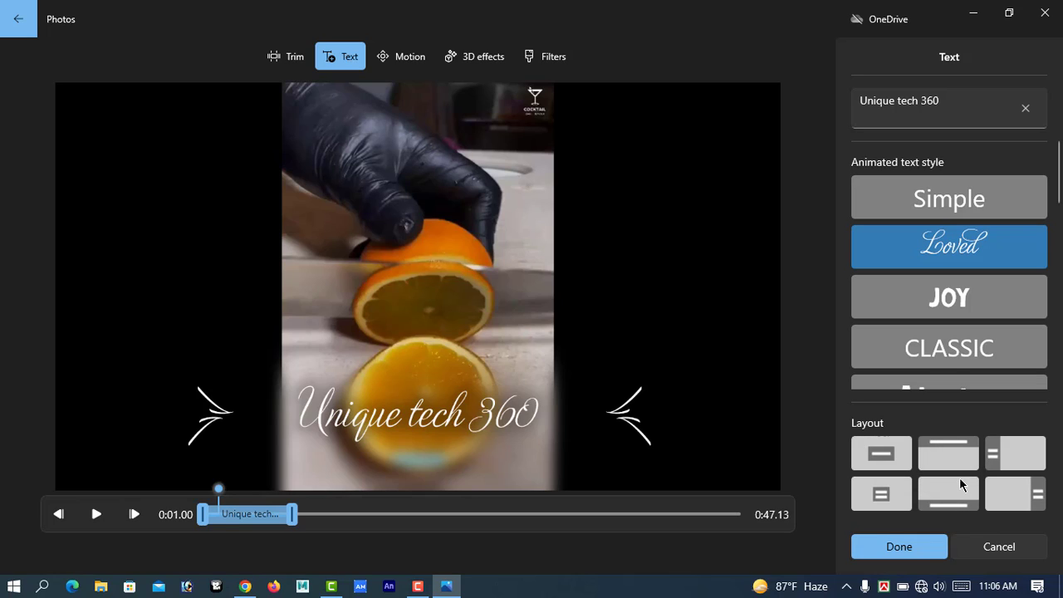
left_click(905, 550)
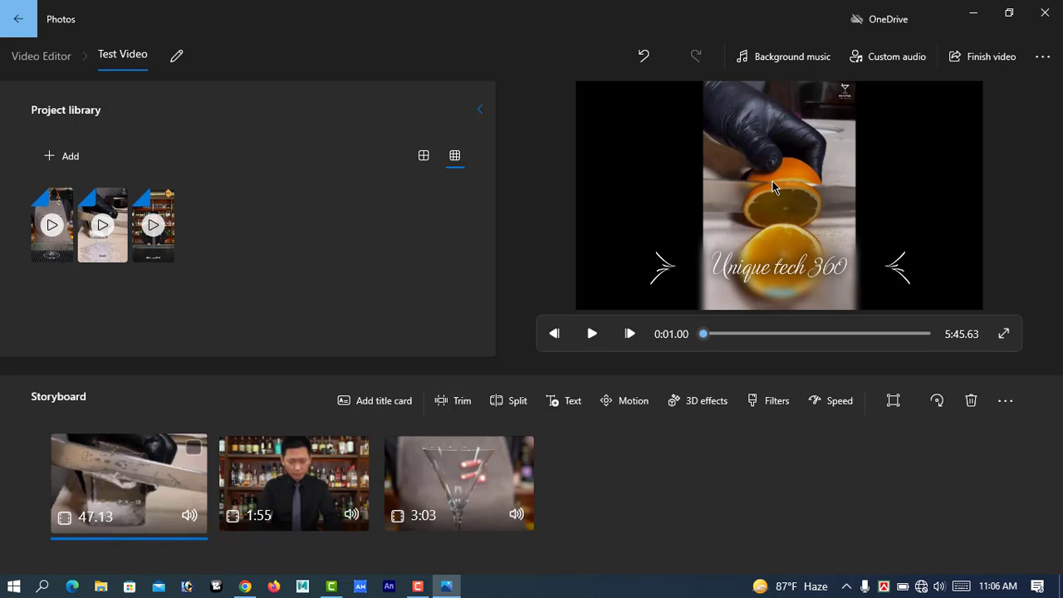
Try removing the black bars from the first storyboard clip and switch it back to Shrink to fit.
left_click(895, 404)
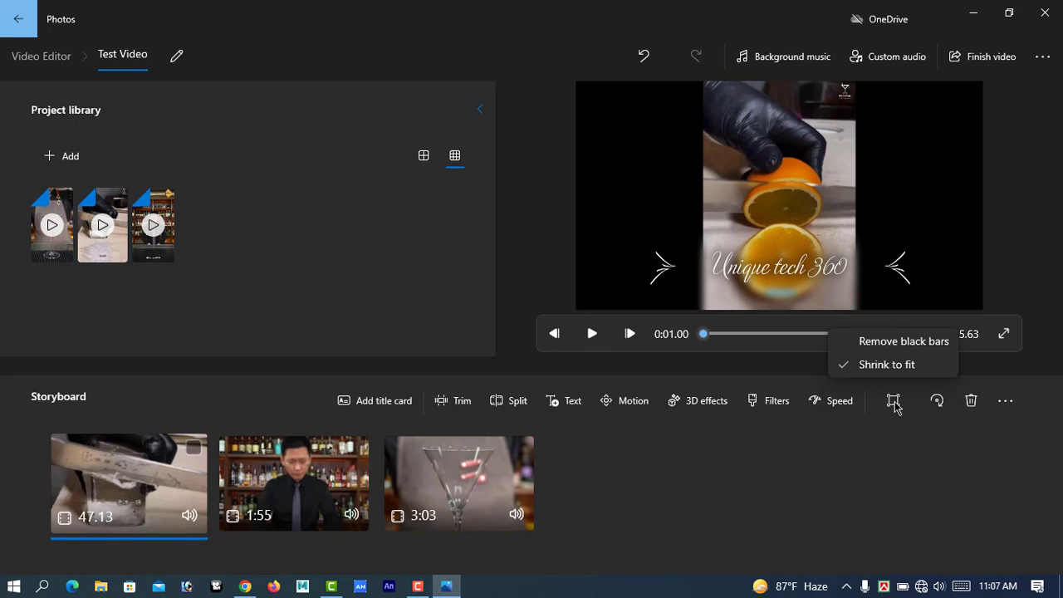
left_click(897, 343)
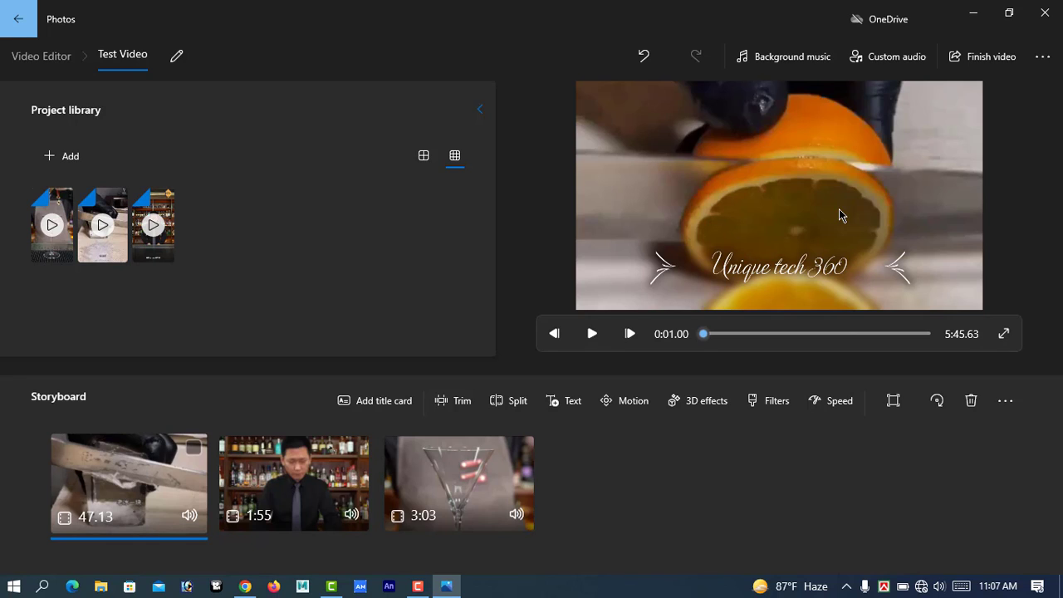
left_click(894, 400)
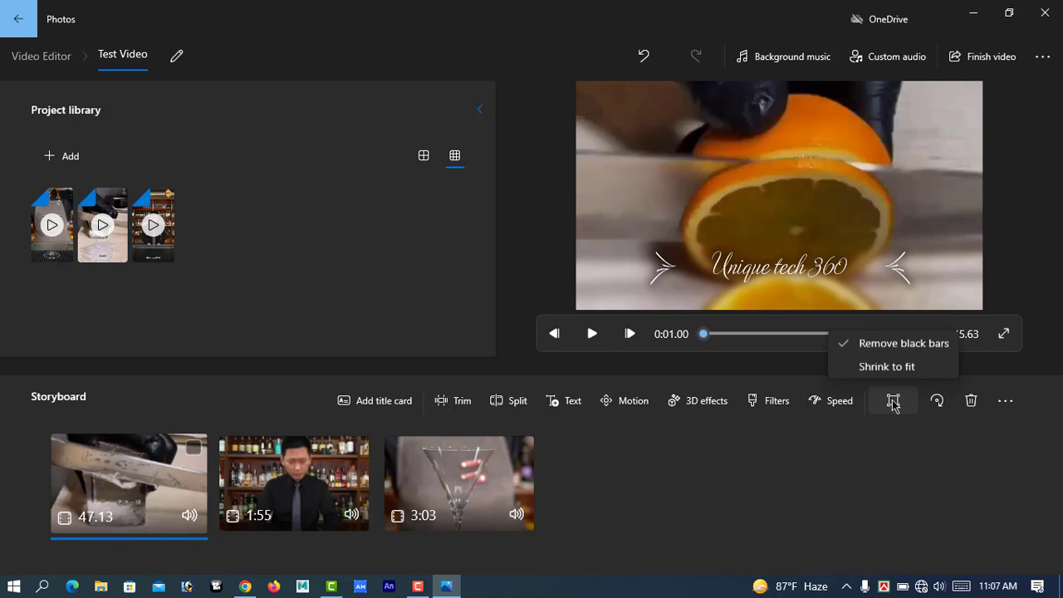
left_click(903, 341)
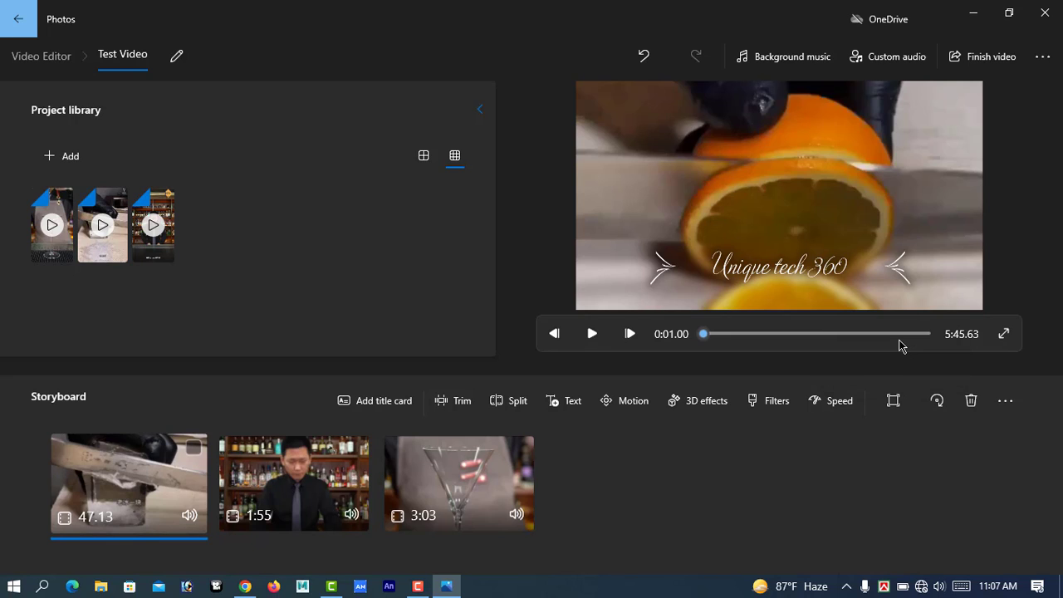
left_click(896, 402)
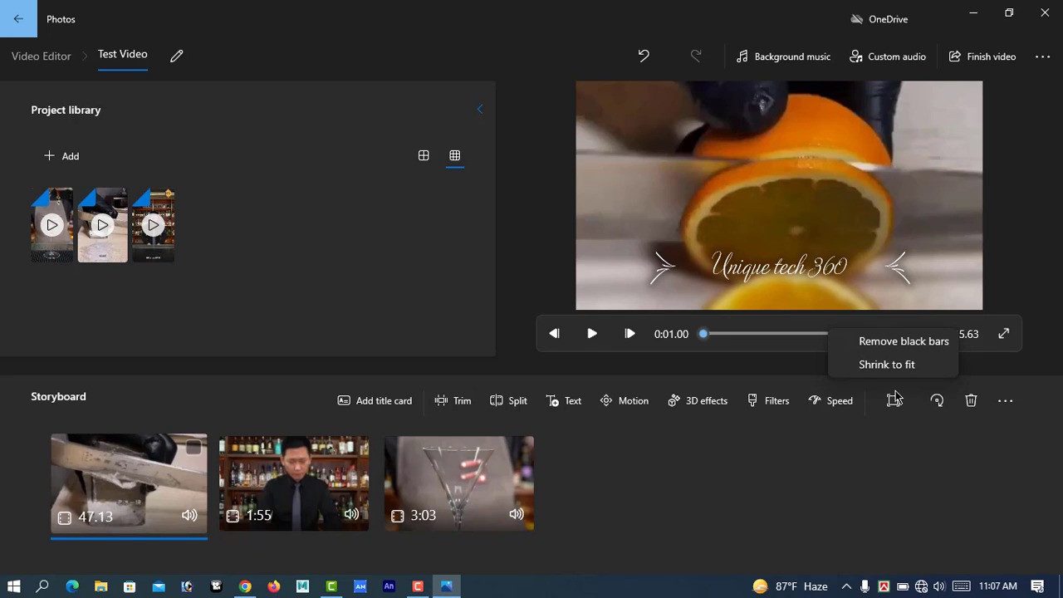
left_click(887, 366)
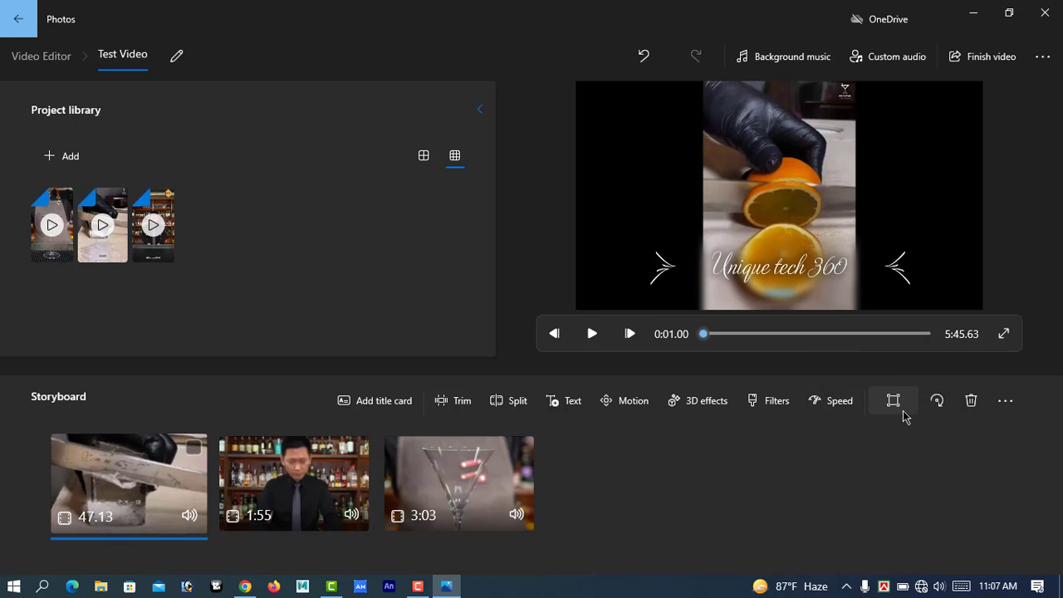
Look through the motion options for the first clip without choosing one, and open and cancel 3D effects.
left_click(623, 401)
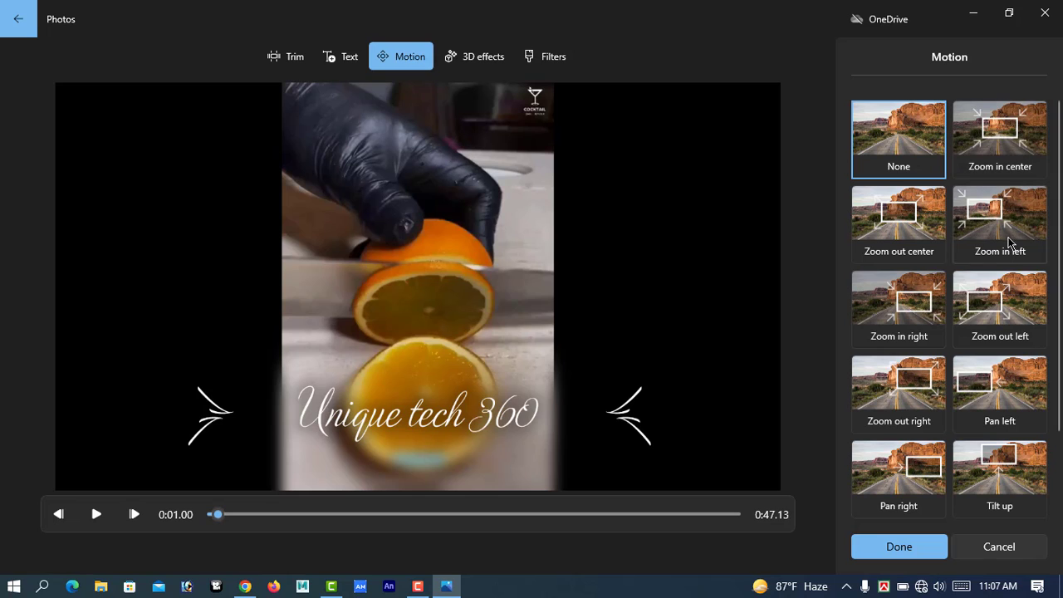
left_click_drag(1057, 191, 1059, 289)
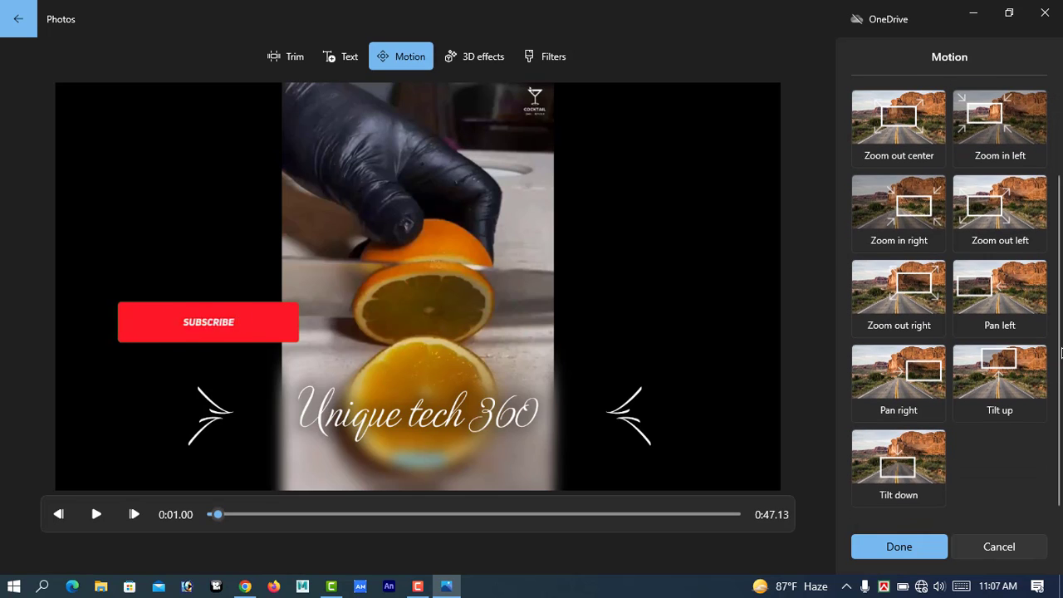
left_click_drag(1061, 361, 1061, 209)
left_click(897, 548)
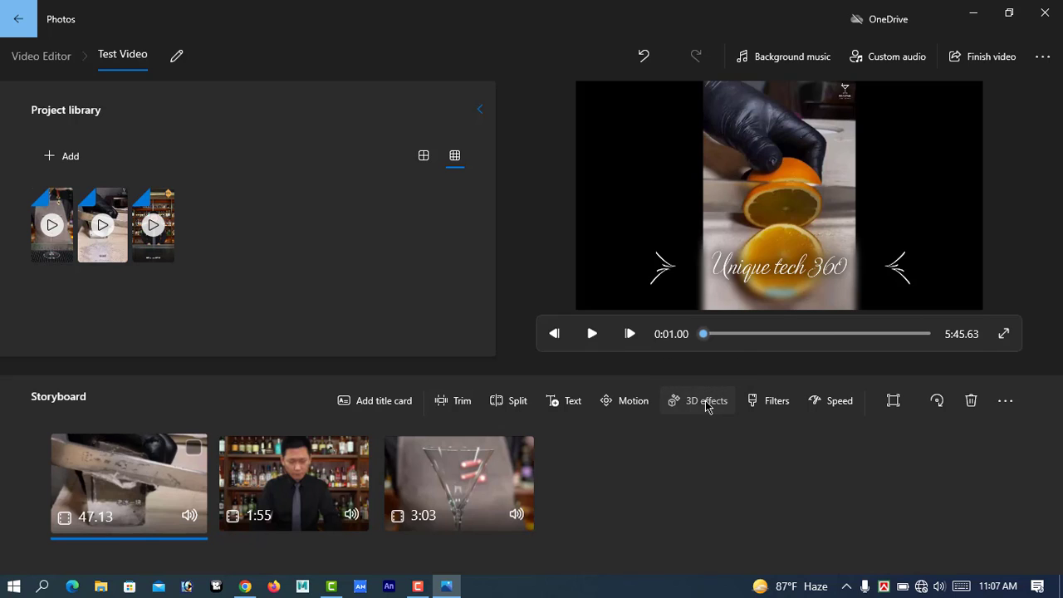
left_click(706, 404)
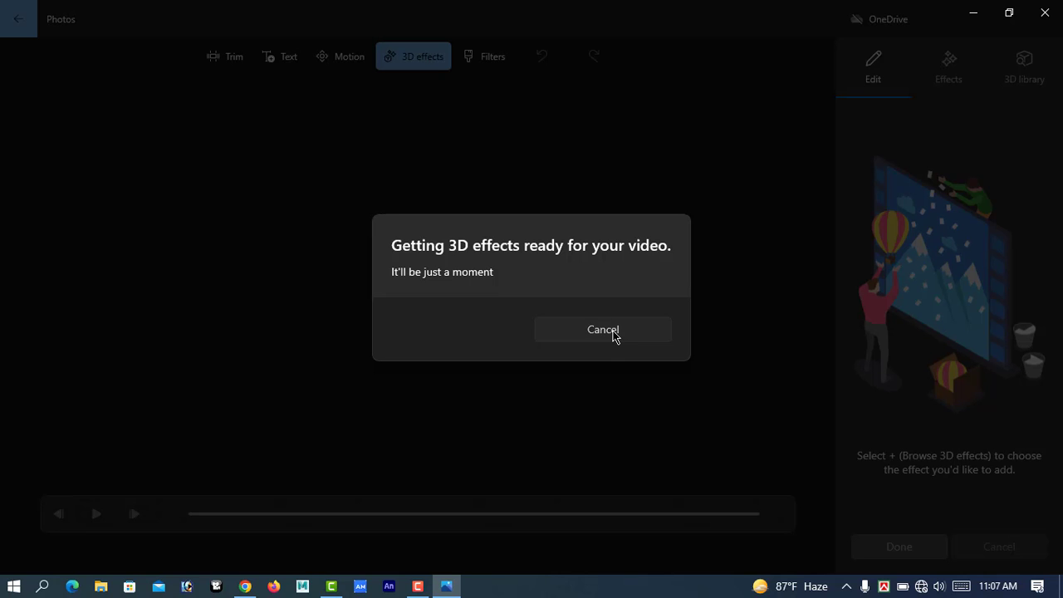
left_click(613, 330)
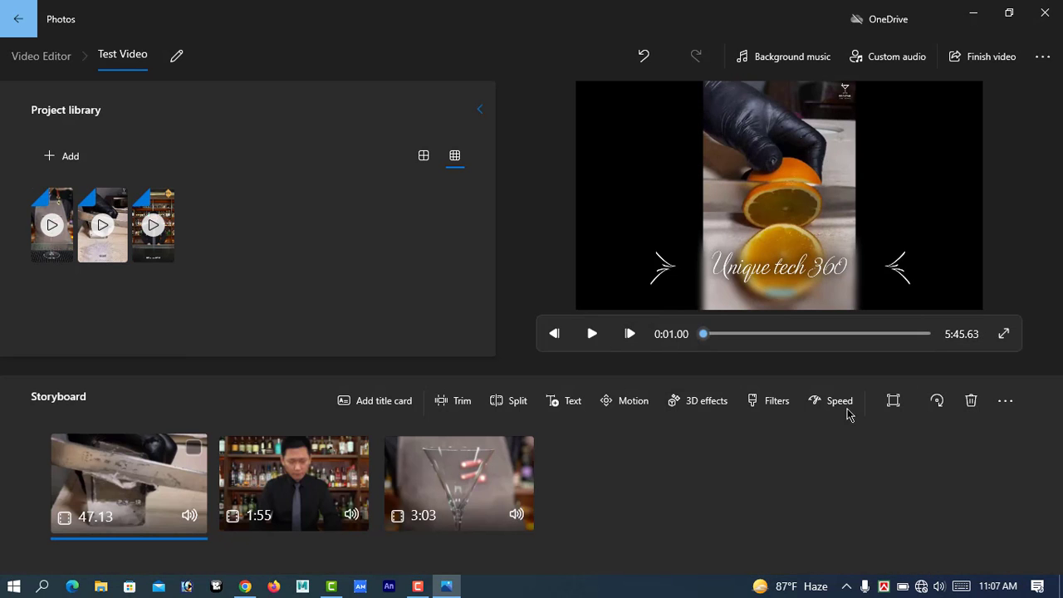
Preview the Energy, Iceberg and Inky filters on the first clip, and apply and save the Adventure filter.
left_click(769, 400)
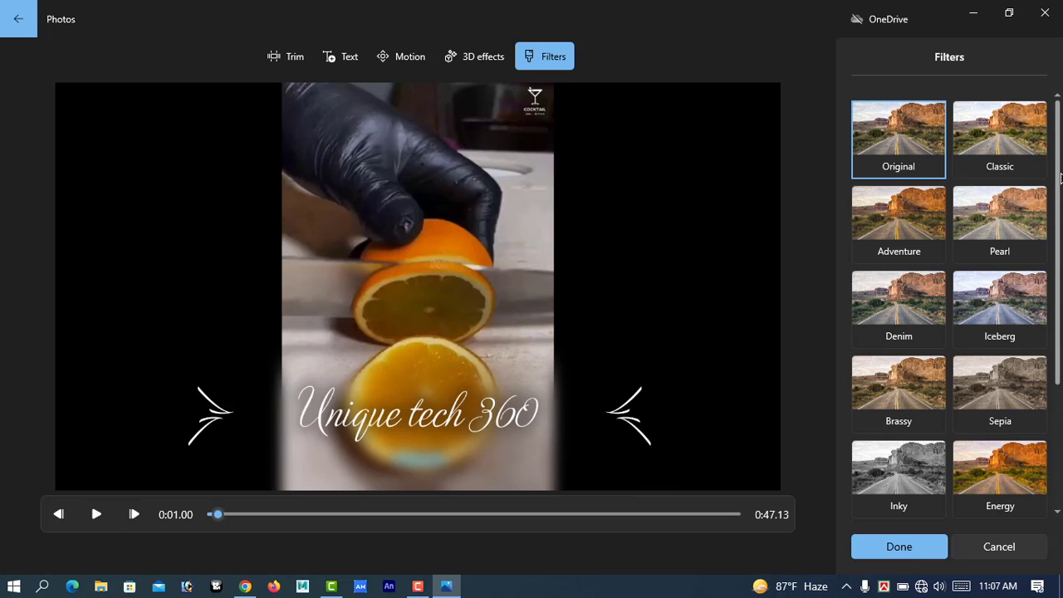
left_click_drag(1058, 173, 1062, 210)
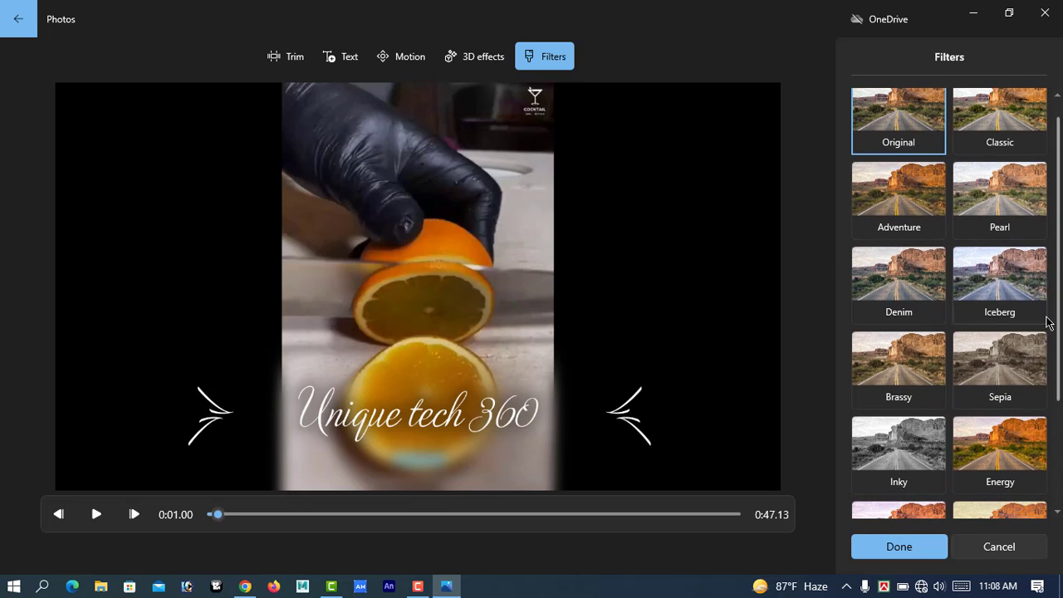
left_click(1002, 455)
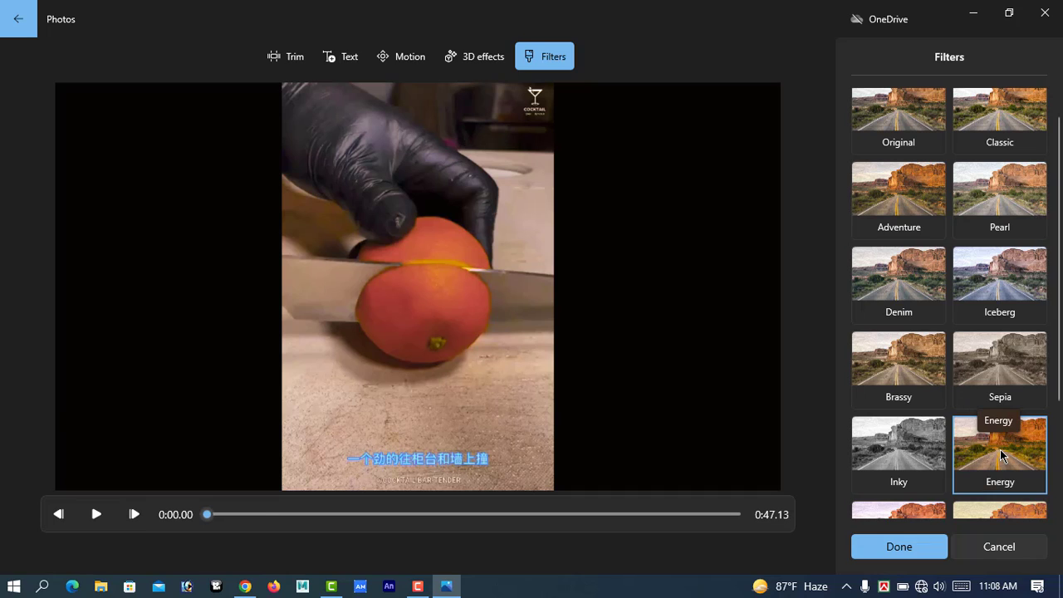
left_click(999, 276)
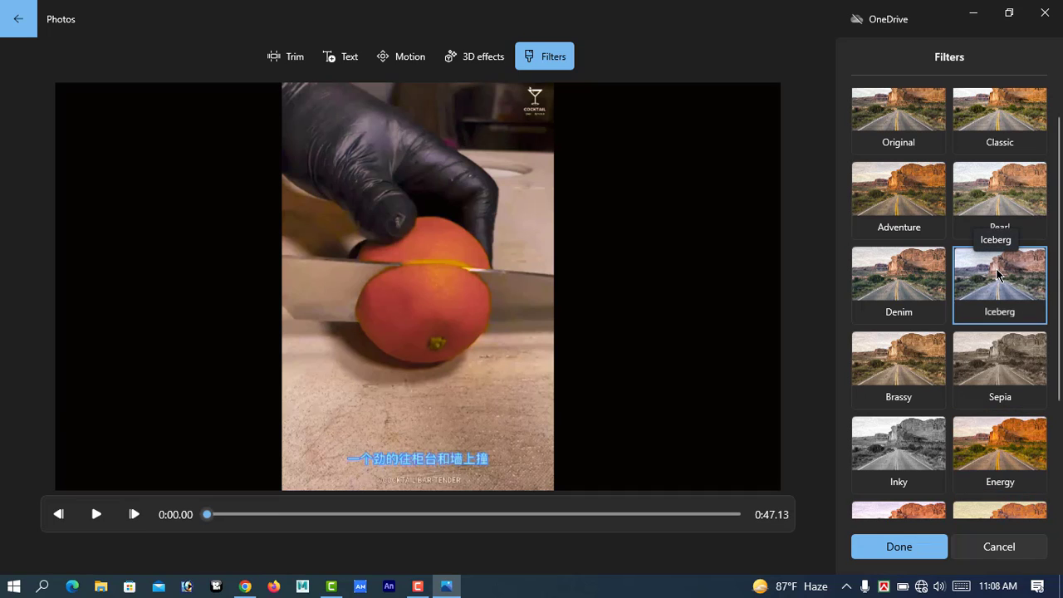
left_click(918, 449)
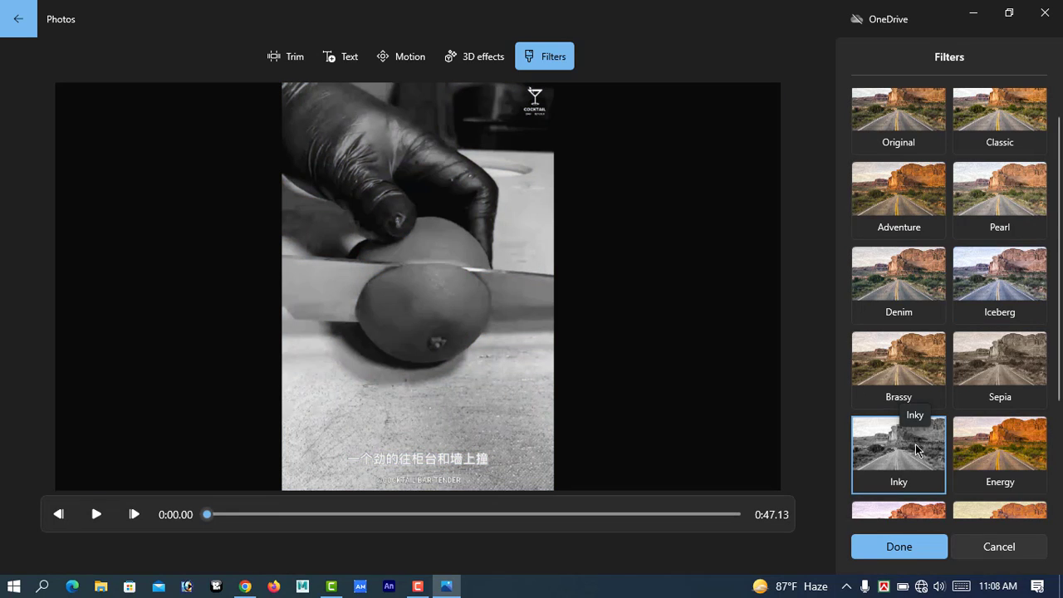
left_click(900, 195)
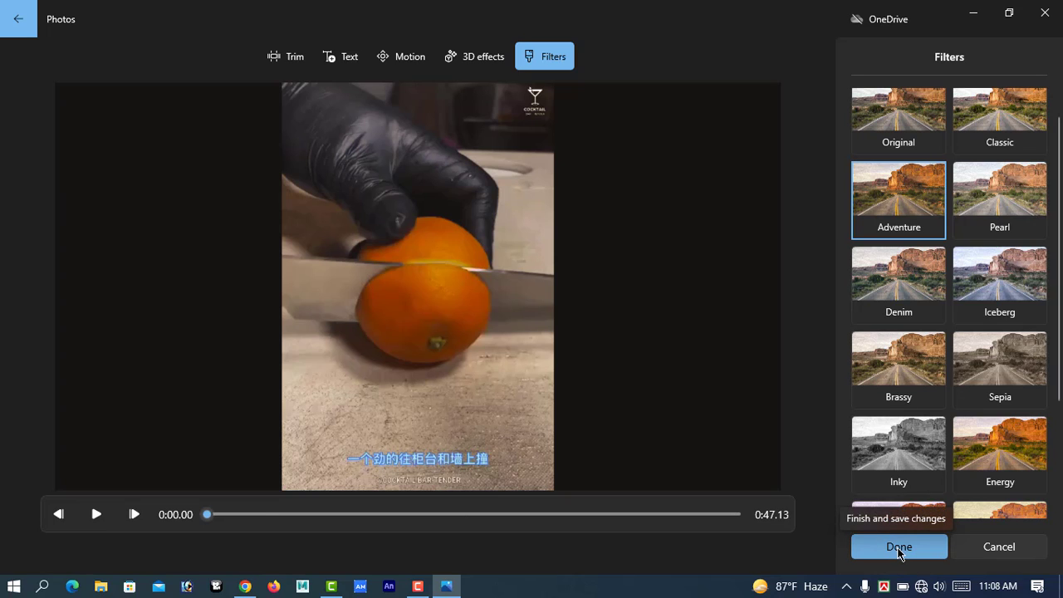
left_click(899, 546)
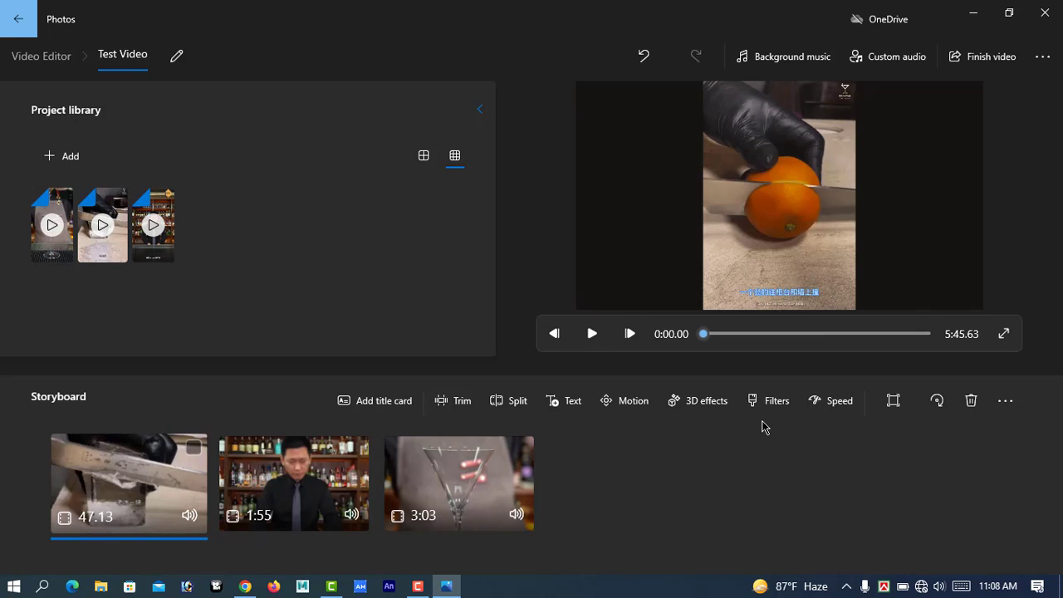
Set the first storyboard clip's playback speed to 16x.
left_click(839, 403)
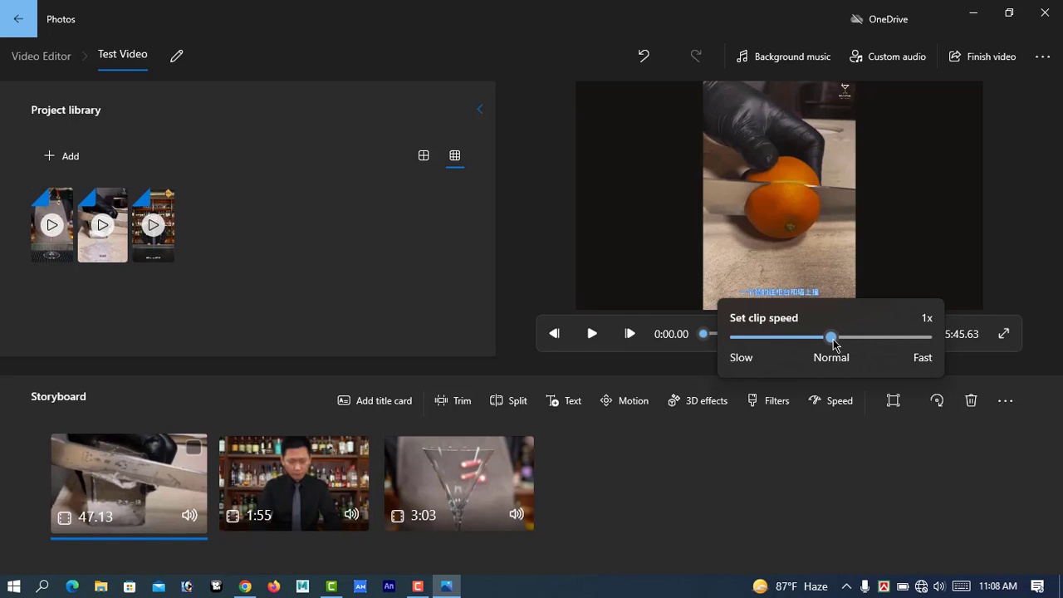
left_click_drag(832, 338, 905, 338)
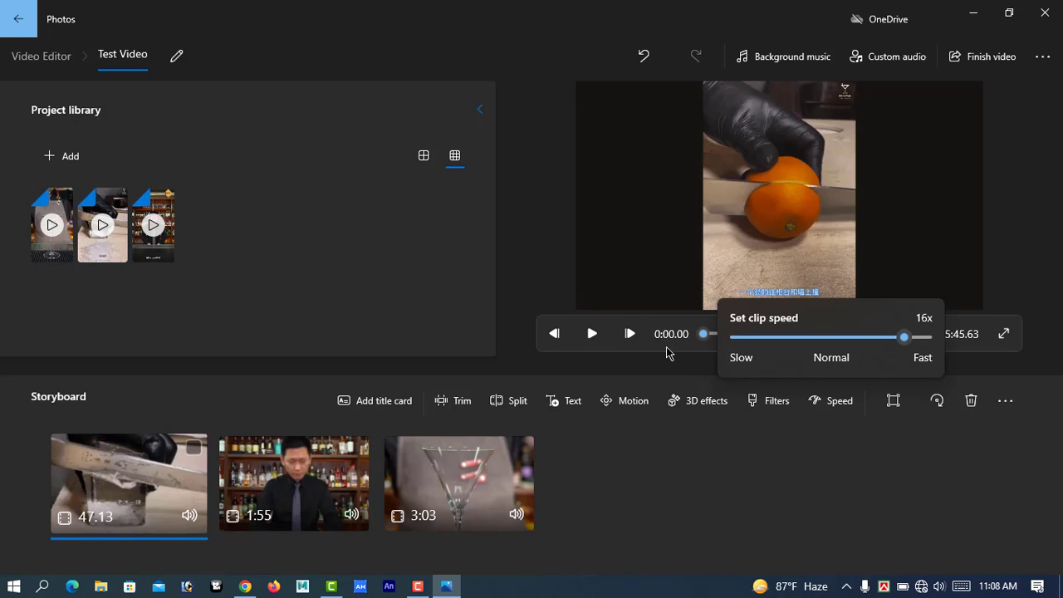
Play the project preview from the start to check the sped-up first clip, and pause it in the second clip.
left_click(592, 333)
left_click(591, 335)
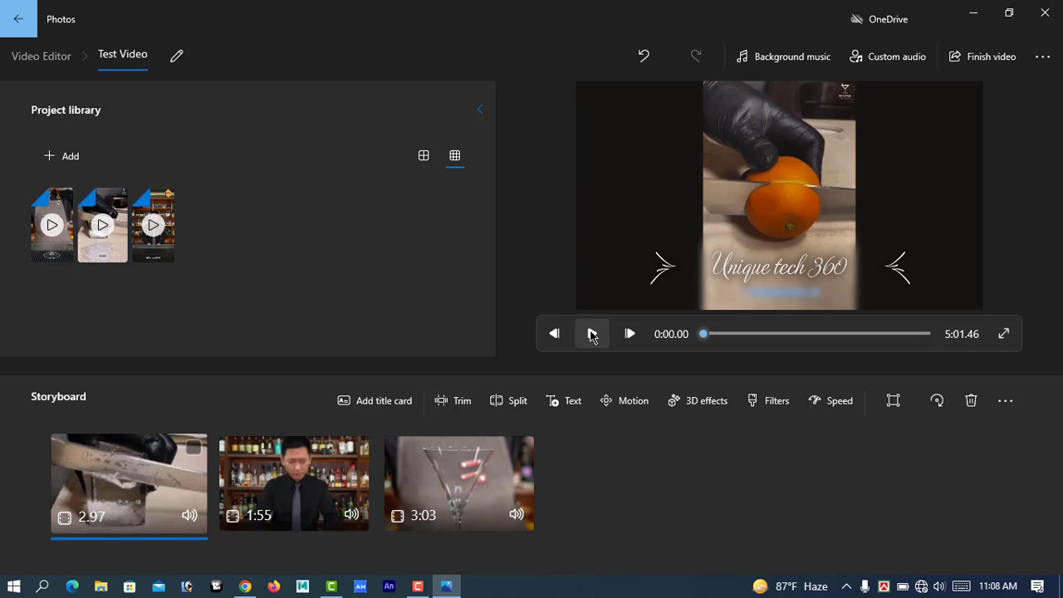
left_click(592, 334)
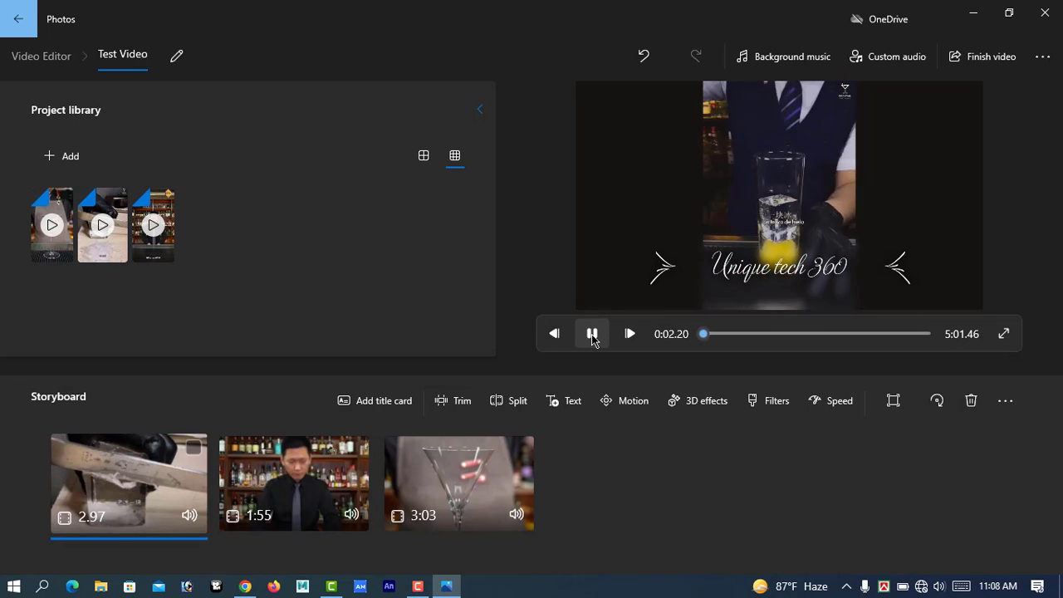
left_click(591, 334)
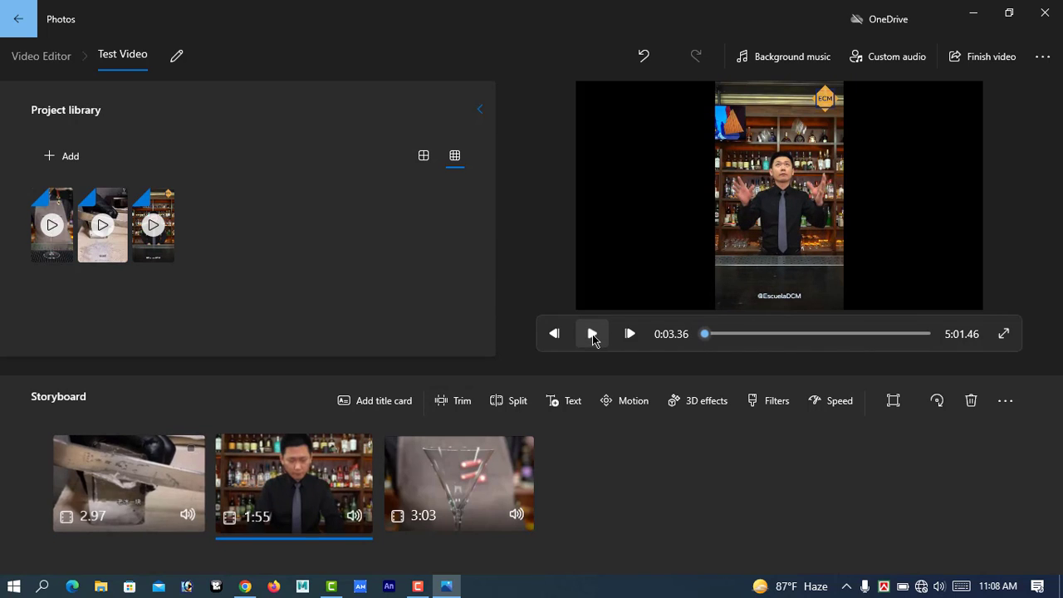
Look at the speed setting for the second storyboard clip and close it without changing the speed.
left_click(841, 406)
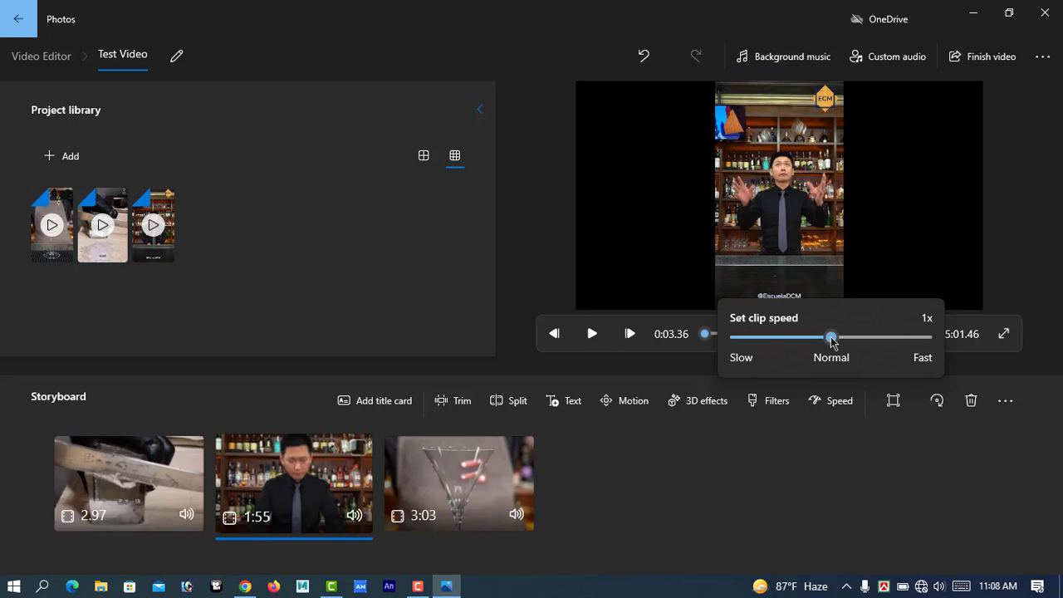
left_click(165, 472)
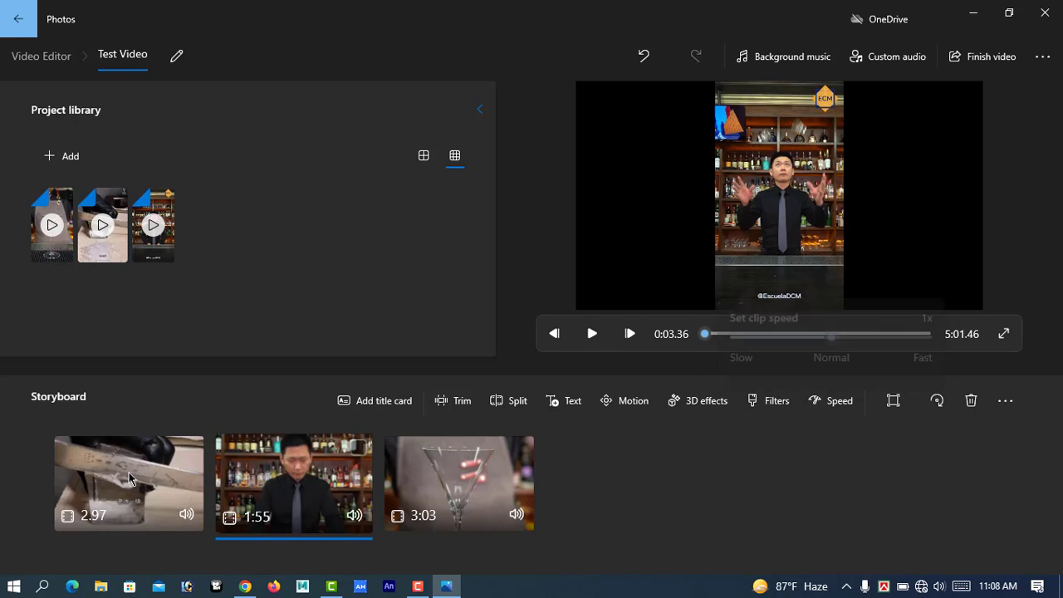
left_click(832, 401)
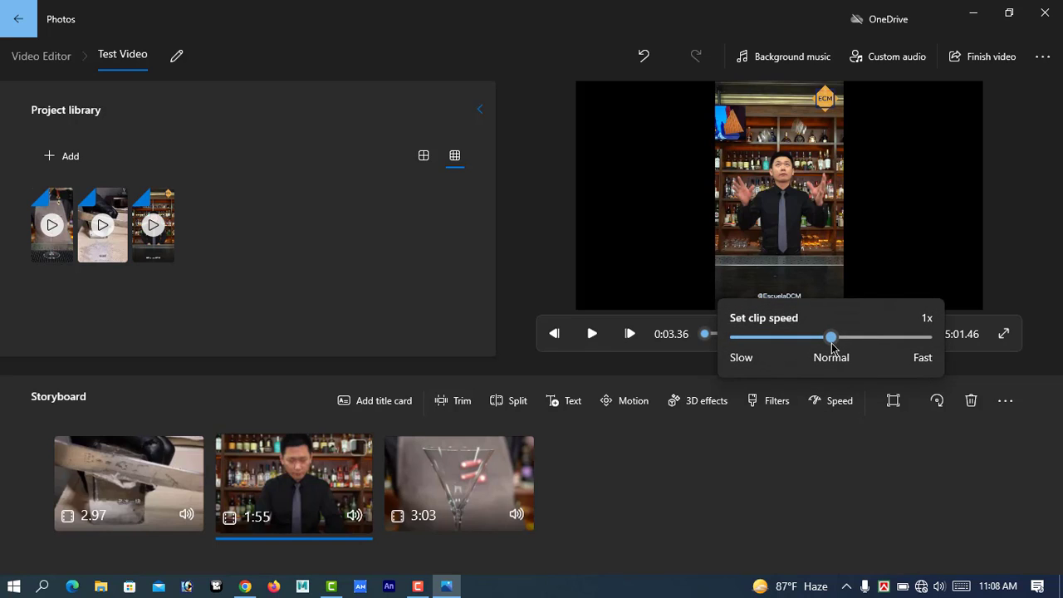
left_click(772, 490)
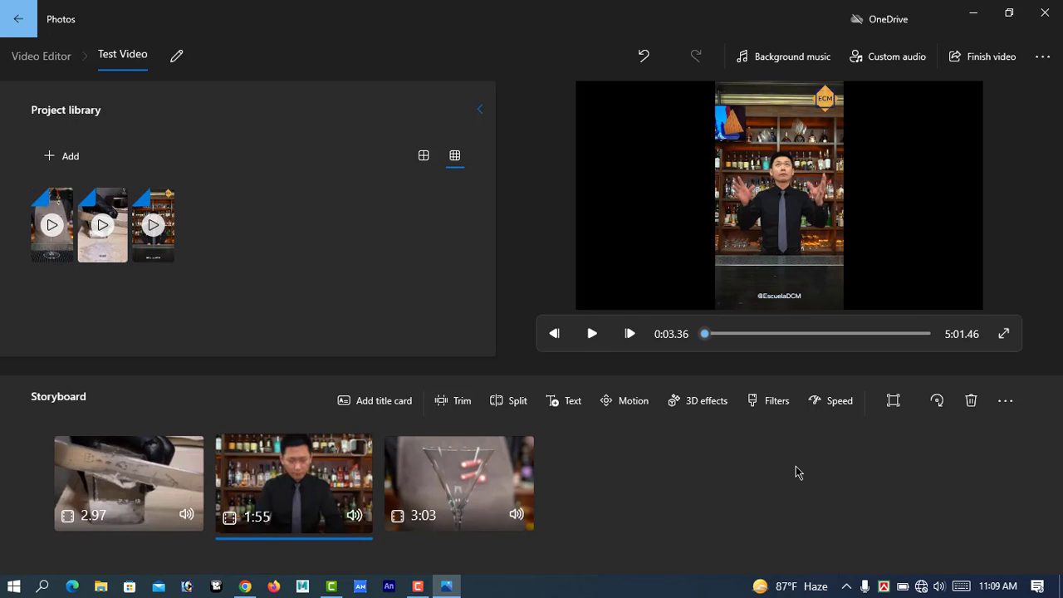
Look through the available background music tracks and cancel without choosing one.
left_click(794, 64)
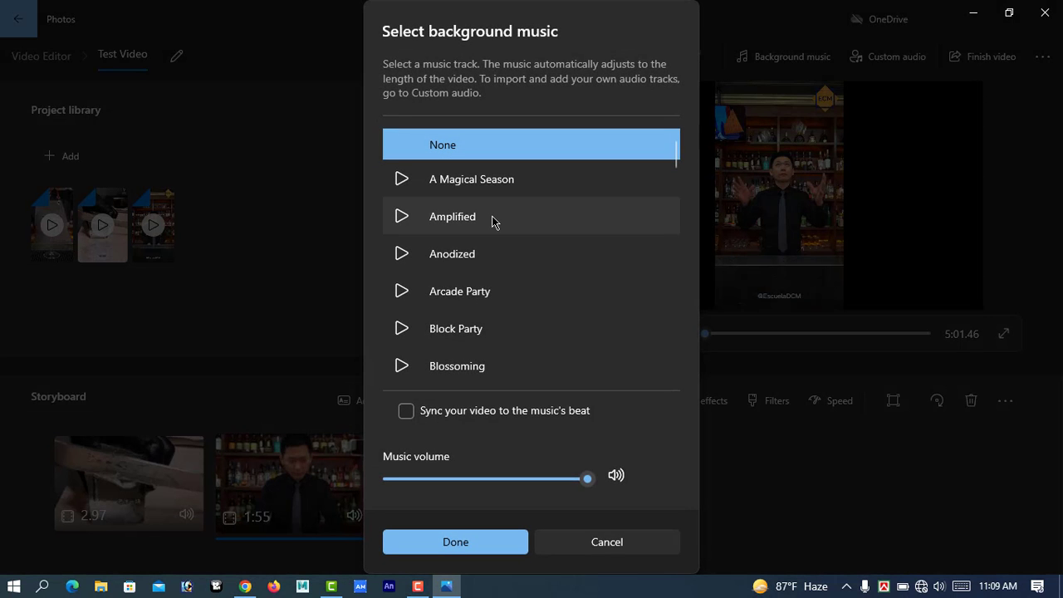
scroll(517, 253, "down", 2)
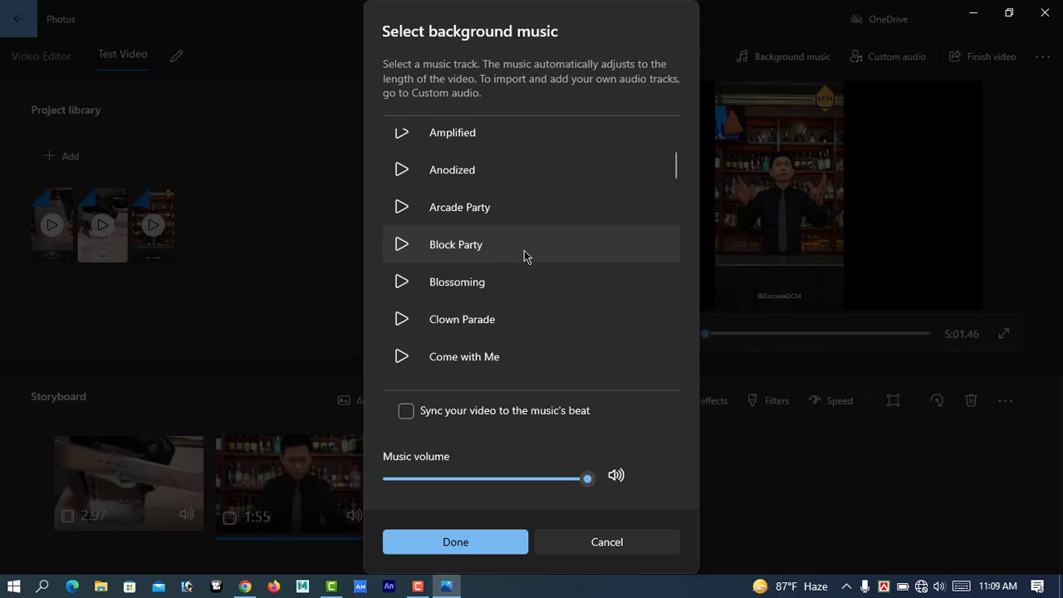
scroll(524, 257, "down", 5)
scroll(525, 255, "up", 6)
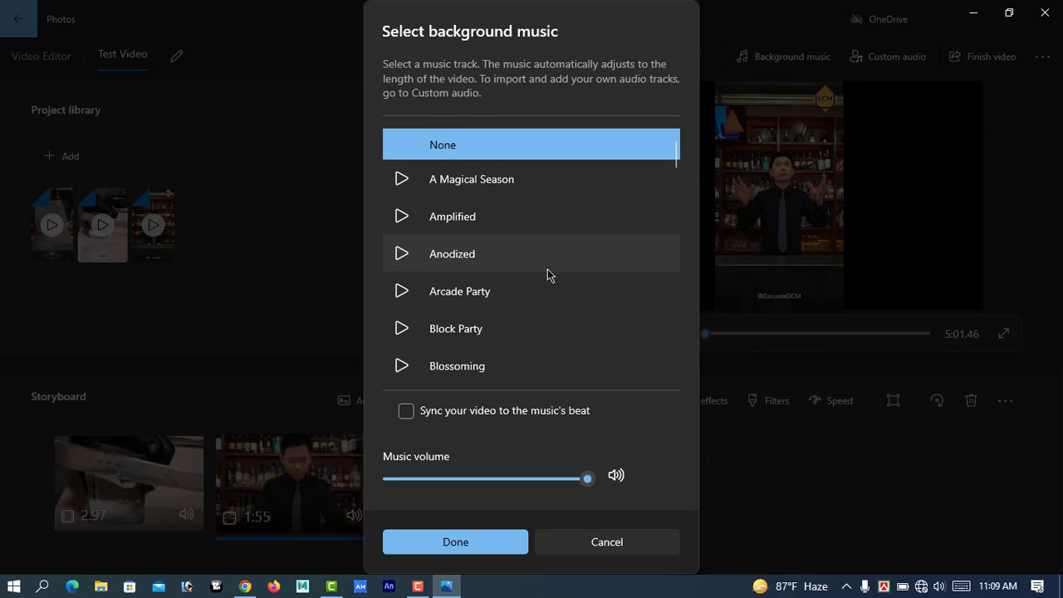
left_click(608, 541)
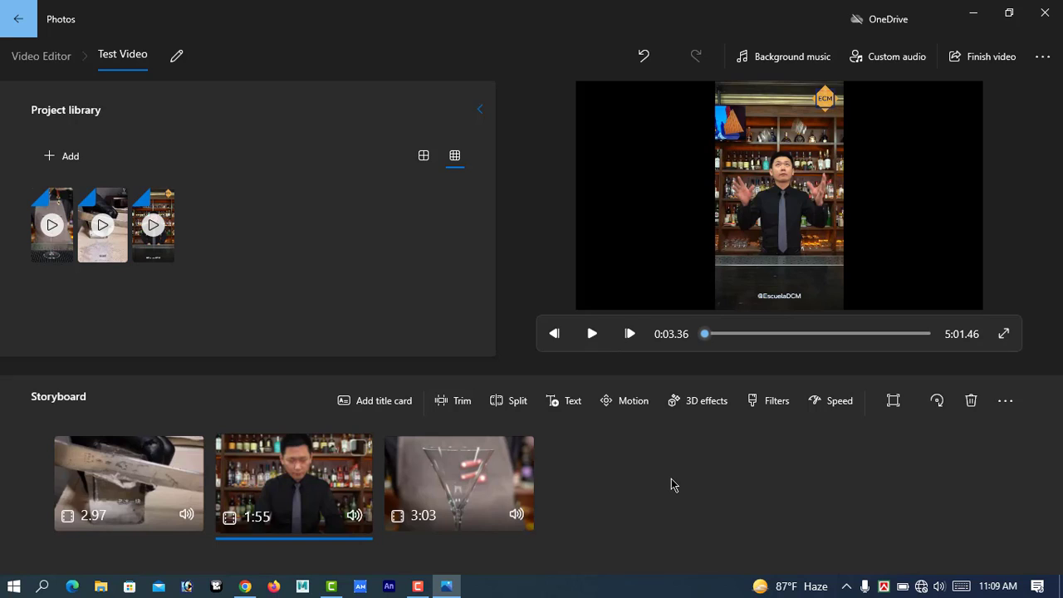
Look at adding a custom audio file, cancel the file selection, and return to the project without adding audio.
left_click(891, 59)
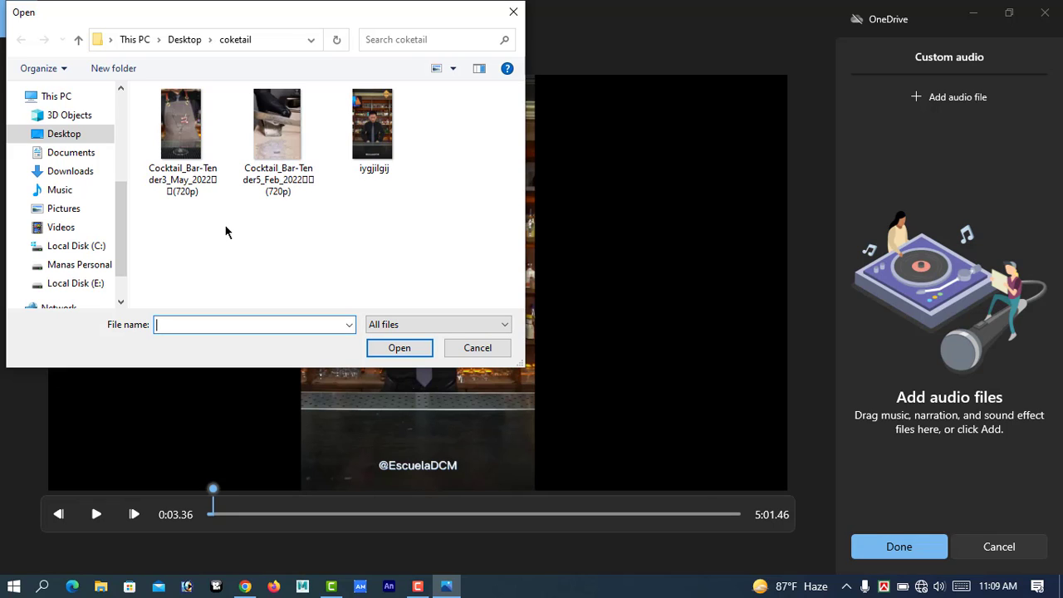
left_click(480, 349)
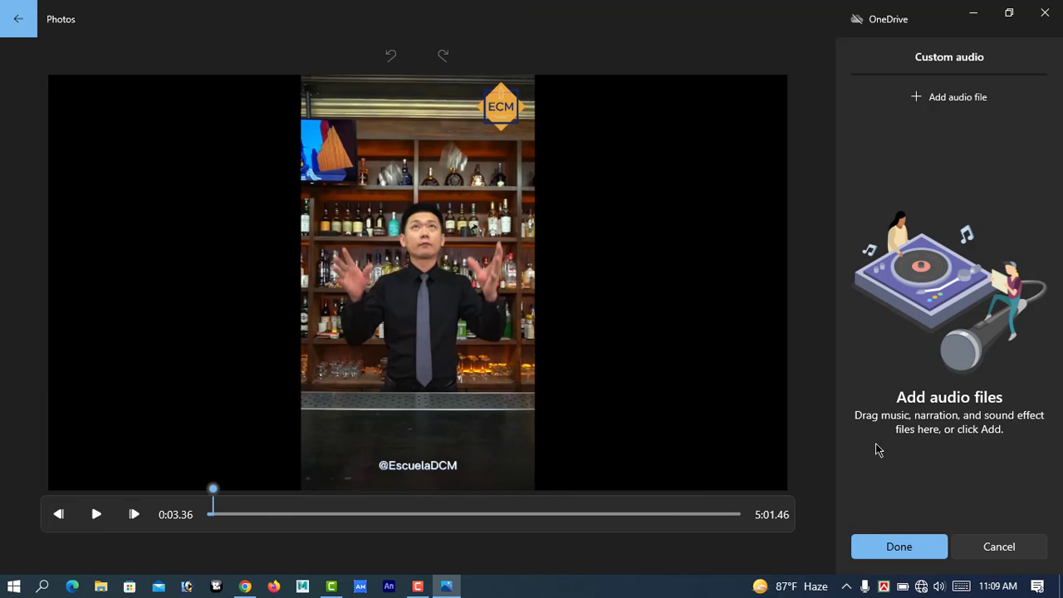
left_click(863, 544)
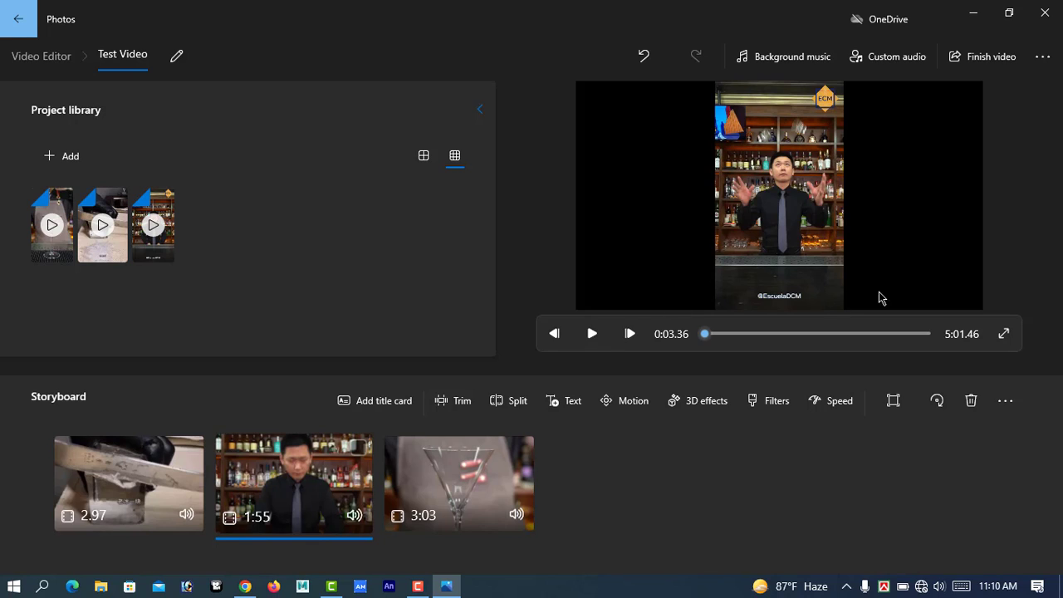
Export the finished video at Medium 720p quality to the Desktop as Test Video.
left_click(985, 60)
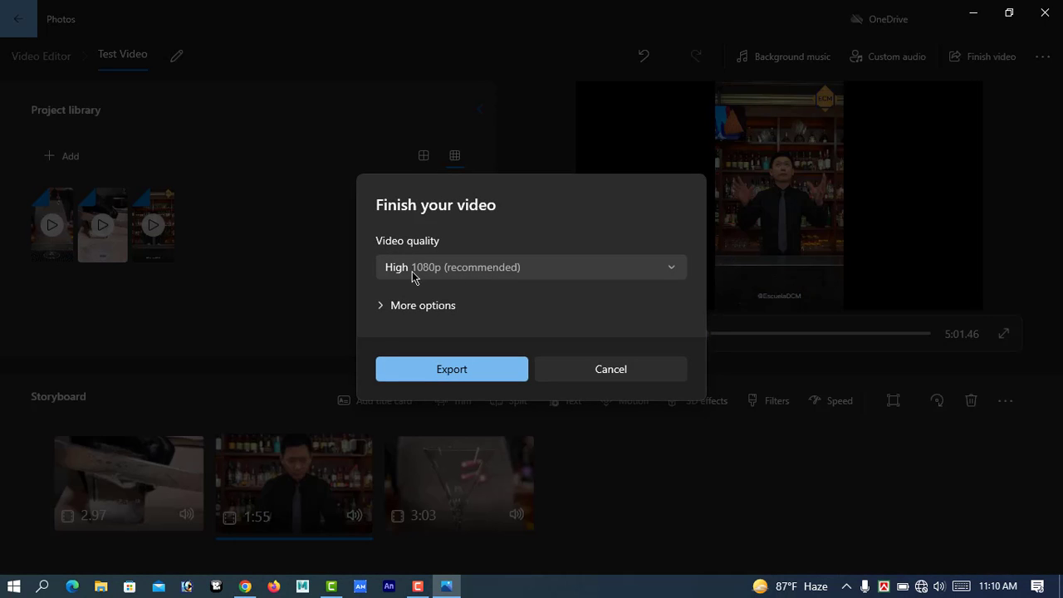
left_click(672, 271)
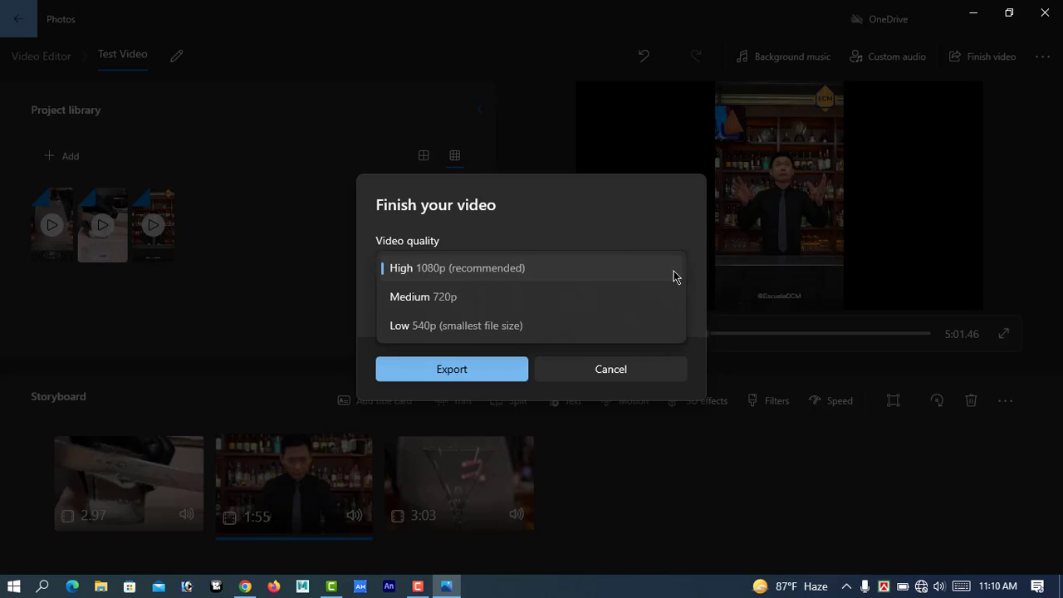
left_click(450, 299)
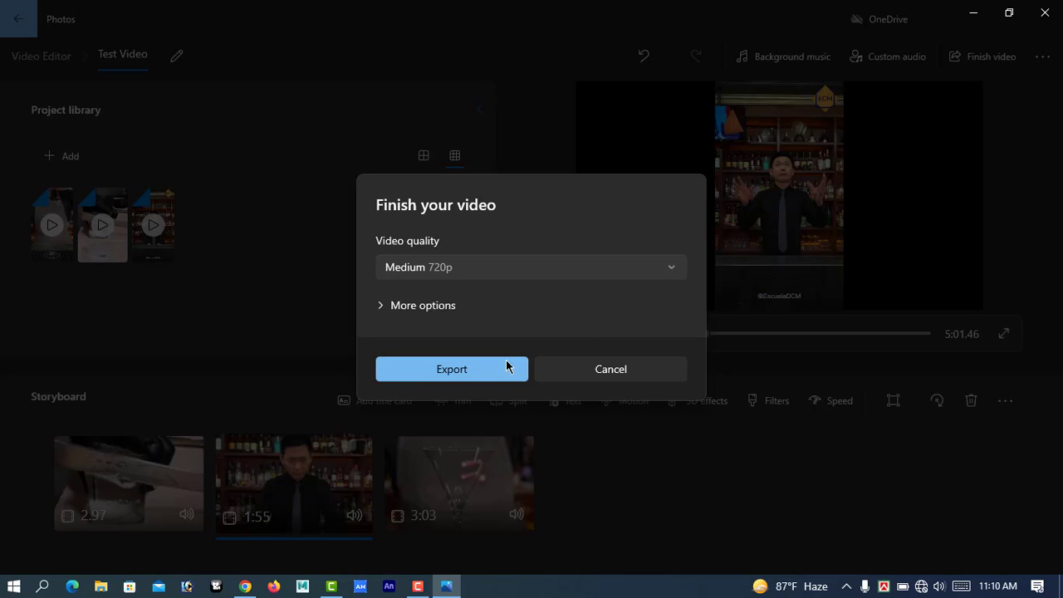
left_click(453, 370)
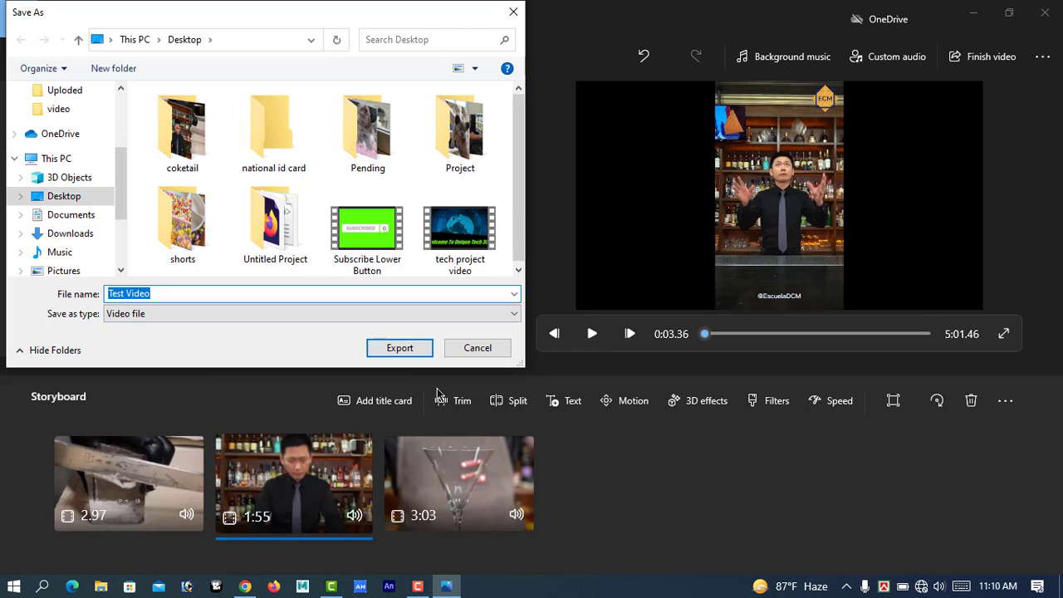
left_click(398, 349)
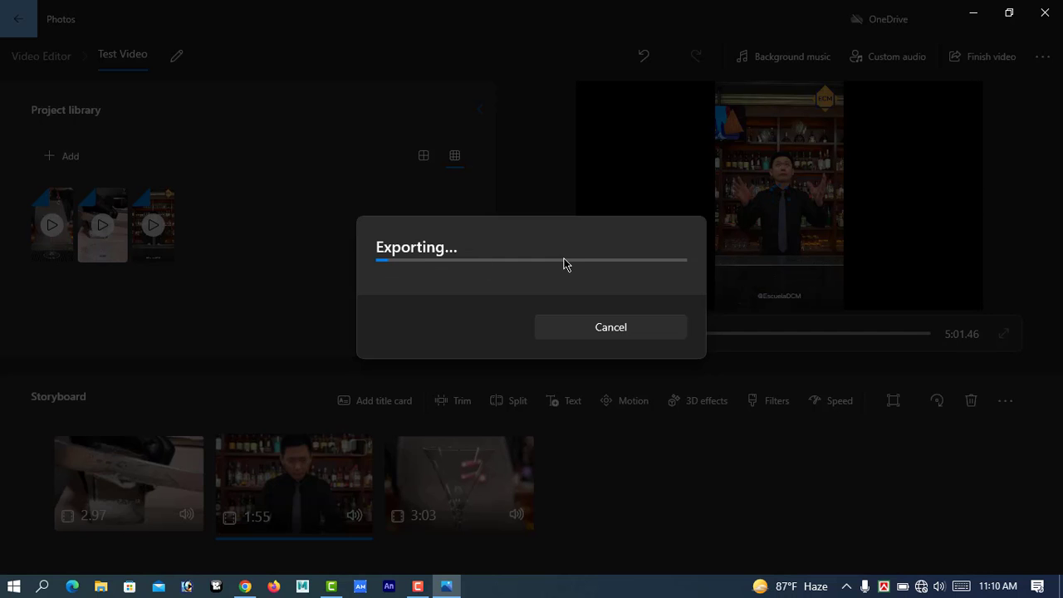
Cancel the running export and minimize the editor to show the desktop.
left_click(605, 328)
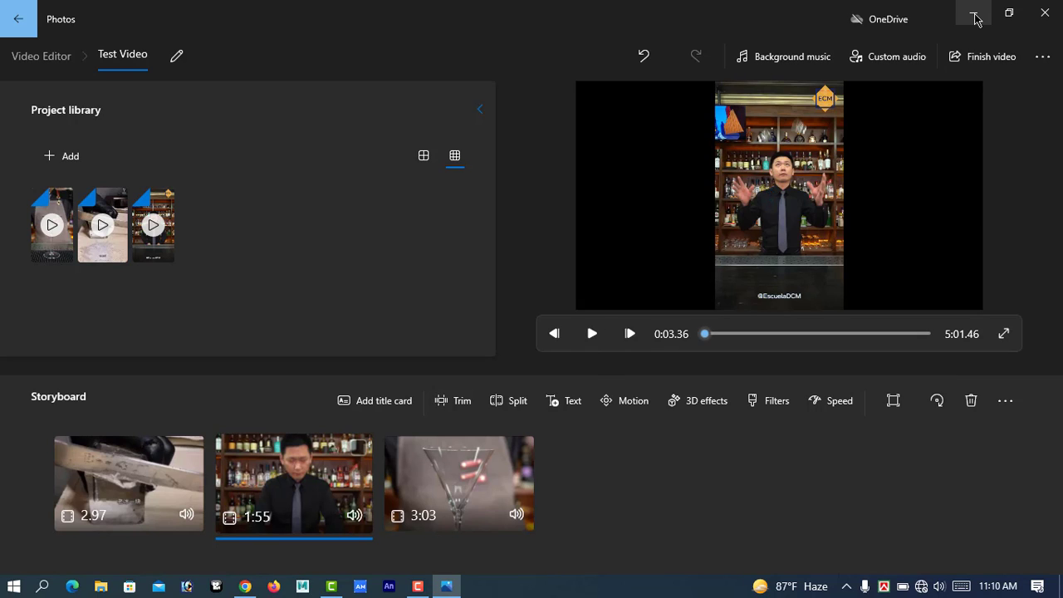
left_click(975, 15)
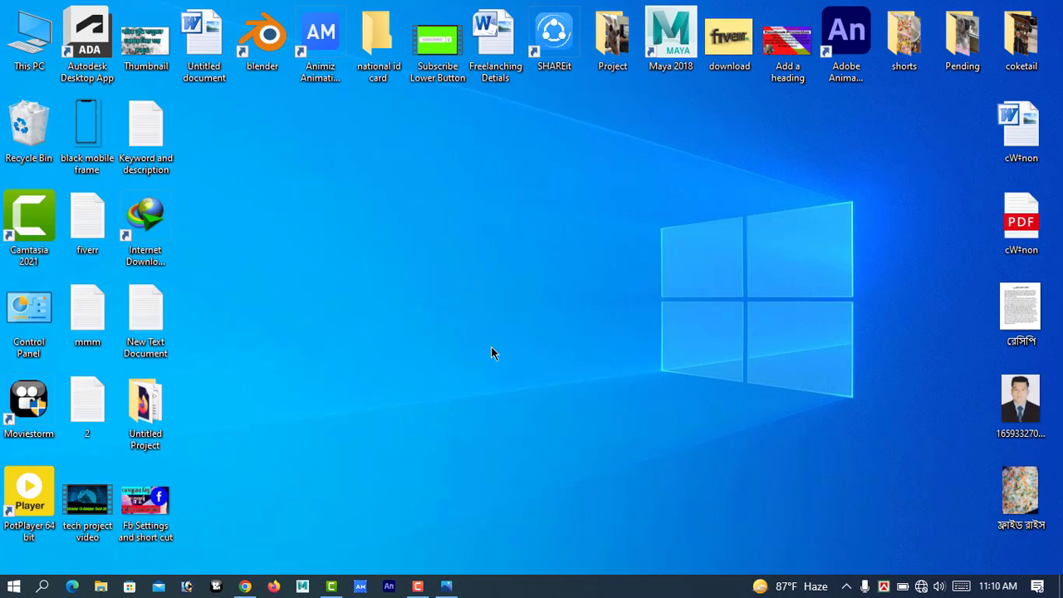